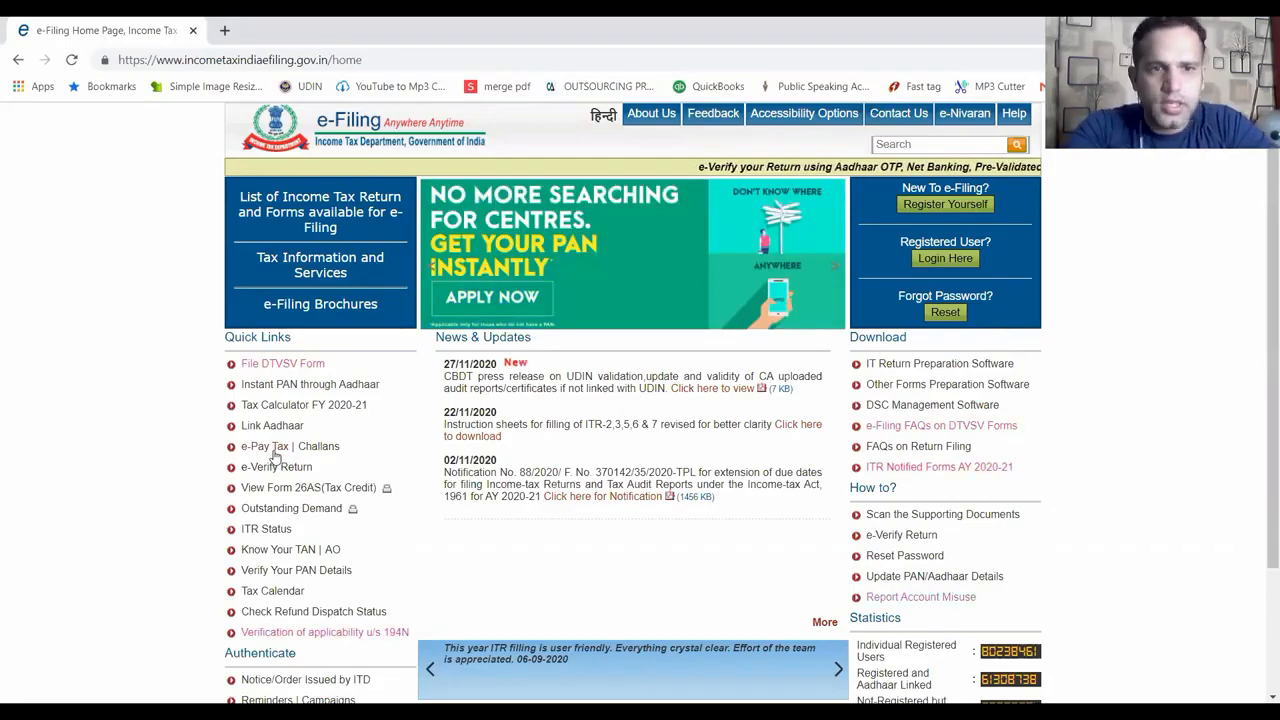
# Start an e-Pay Tax payment from Quick Links and continue to the NSDL website.
pyautogui.click(276, 447)
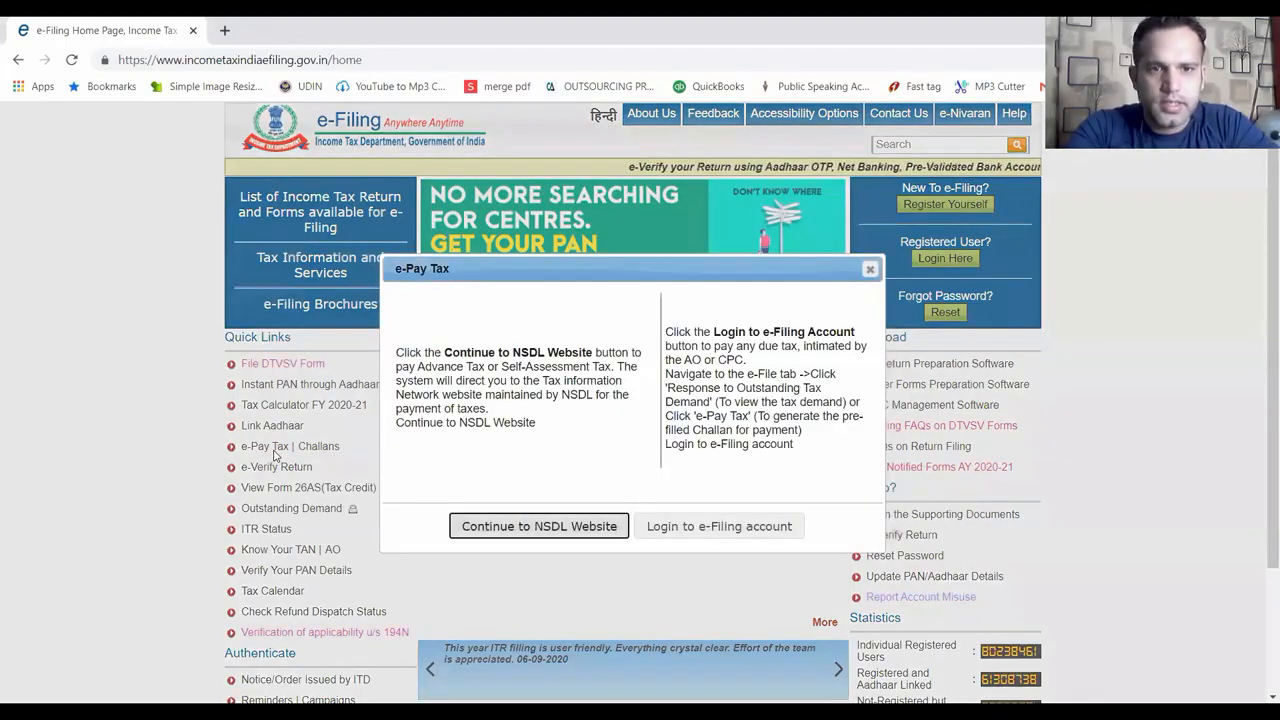
pyautogui.click(499, 535)
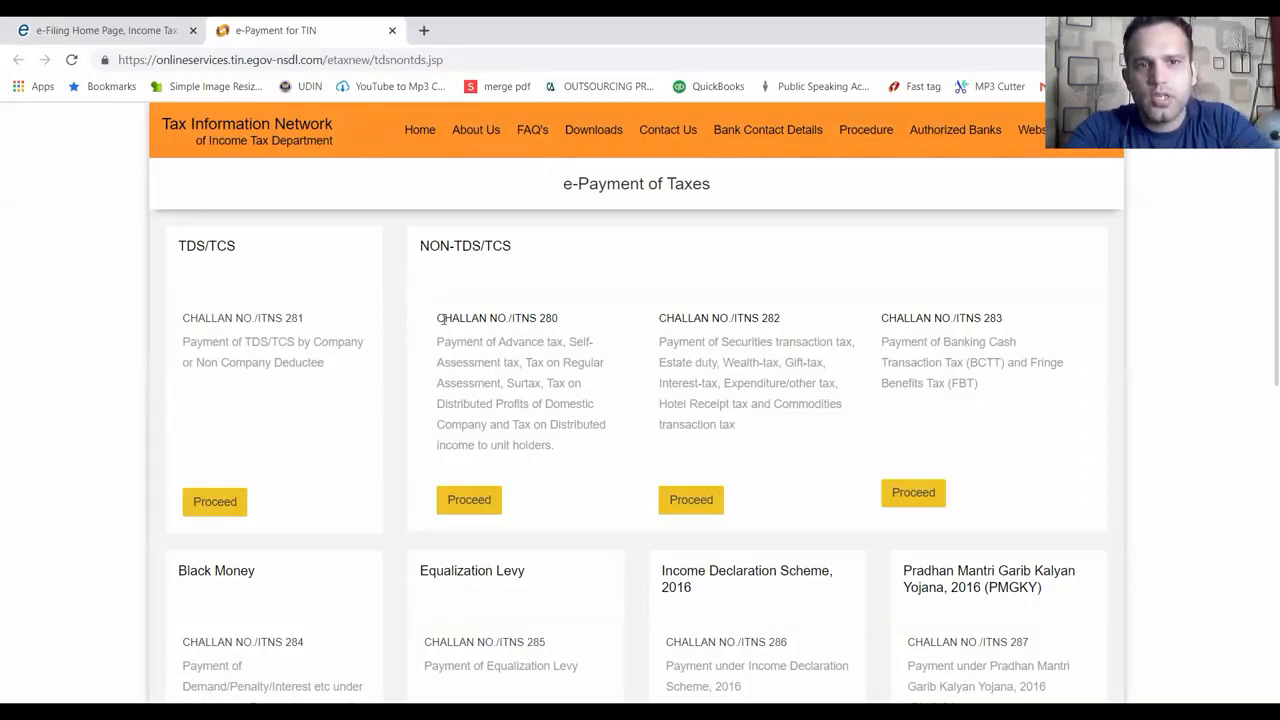
# Proceed with Challan No./ITNS 280 for advance and self-assessment tax.
pyautogui.moveTo(443, 318); pyautogui.dragTo(542, 318)
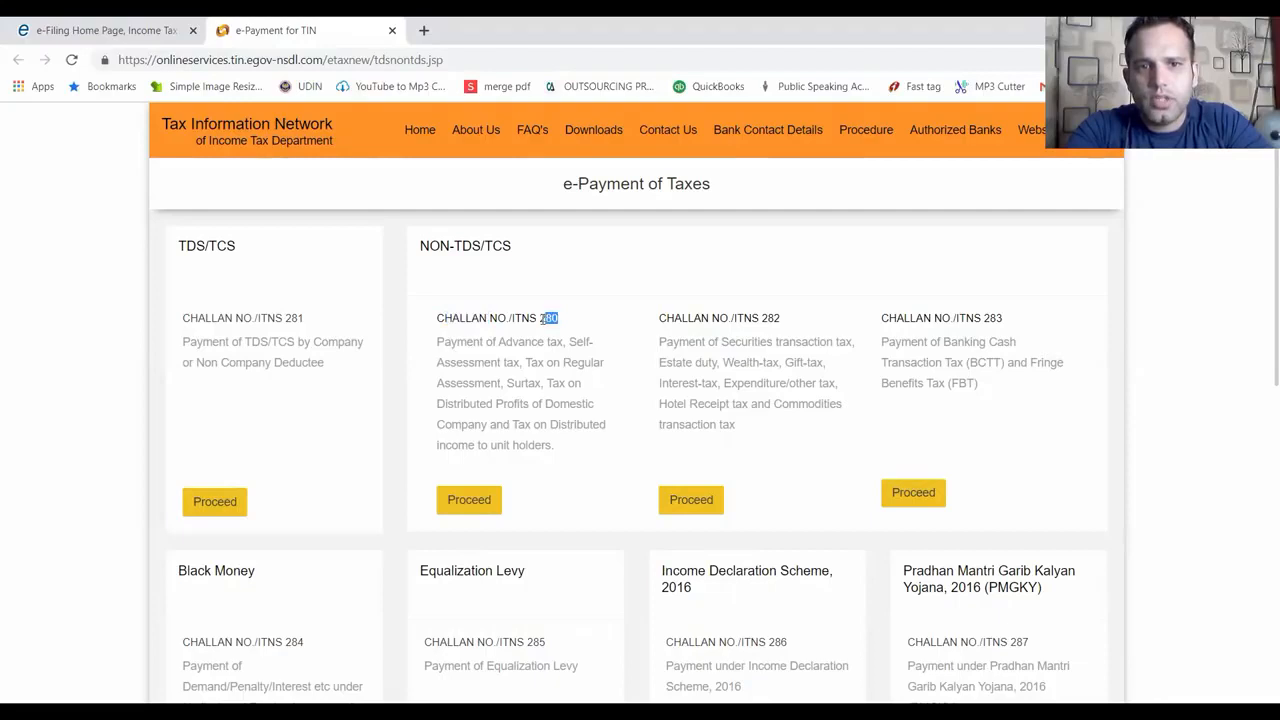
pyautogui.click(473, 502)
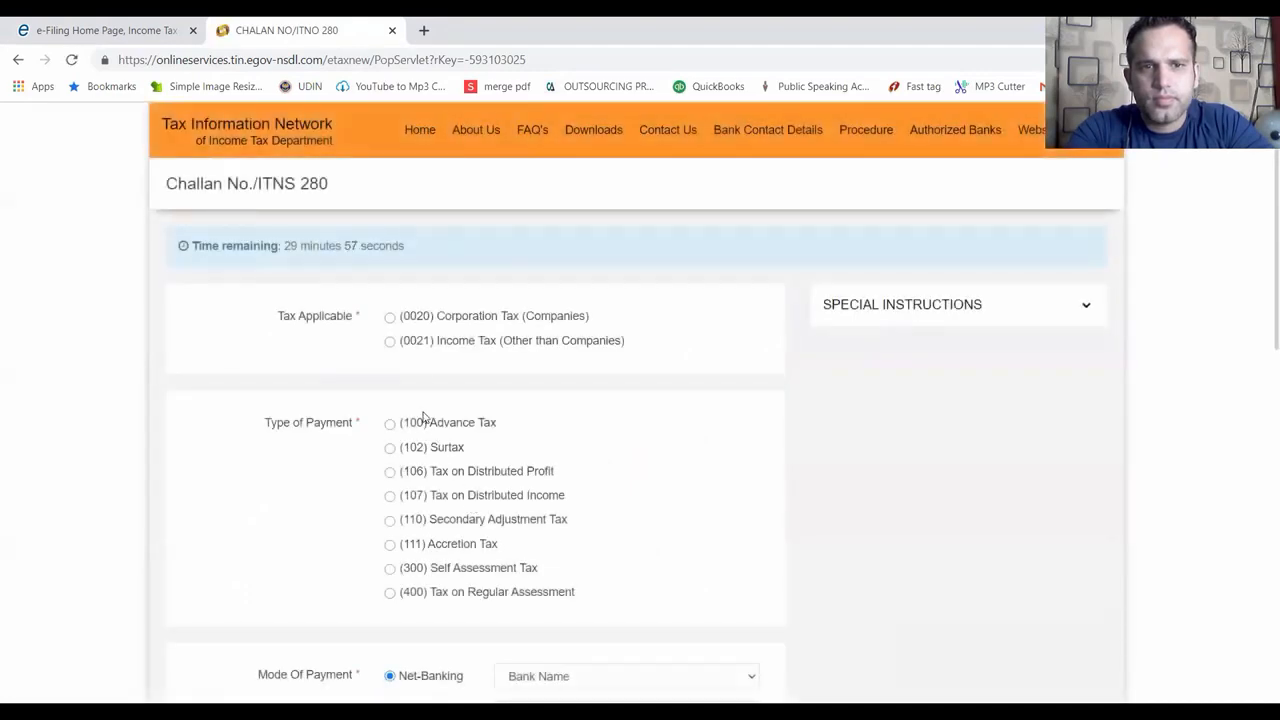
# Select (0021) Income Tax, pay by HDFC Bank net-banking, and begin entering the PAN.
pyautogui.click(390, 342)
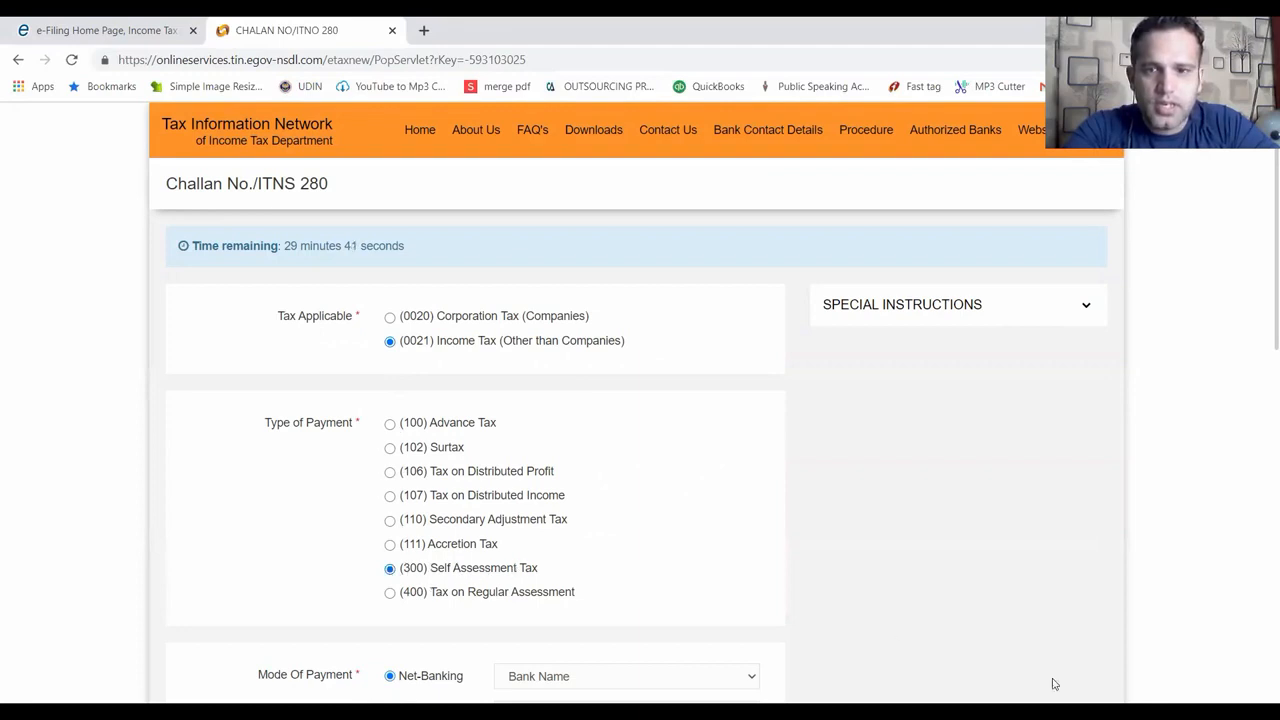
pyautogui.scroll(-3, 1201, 633)
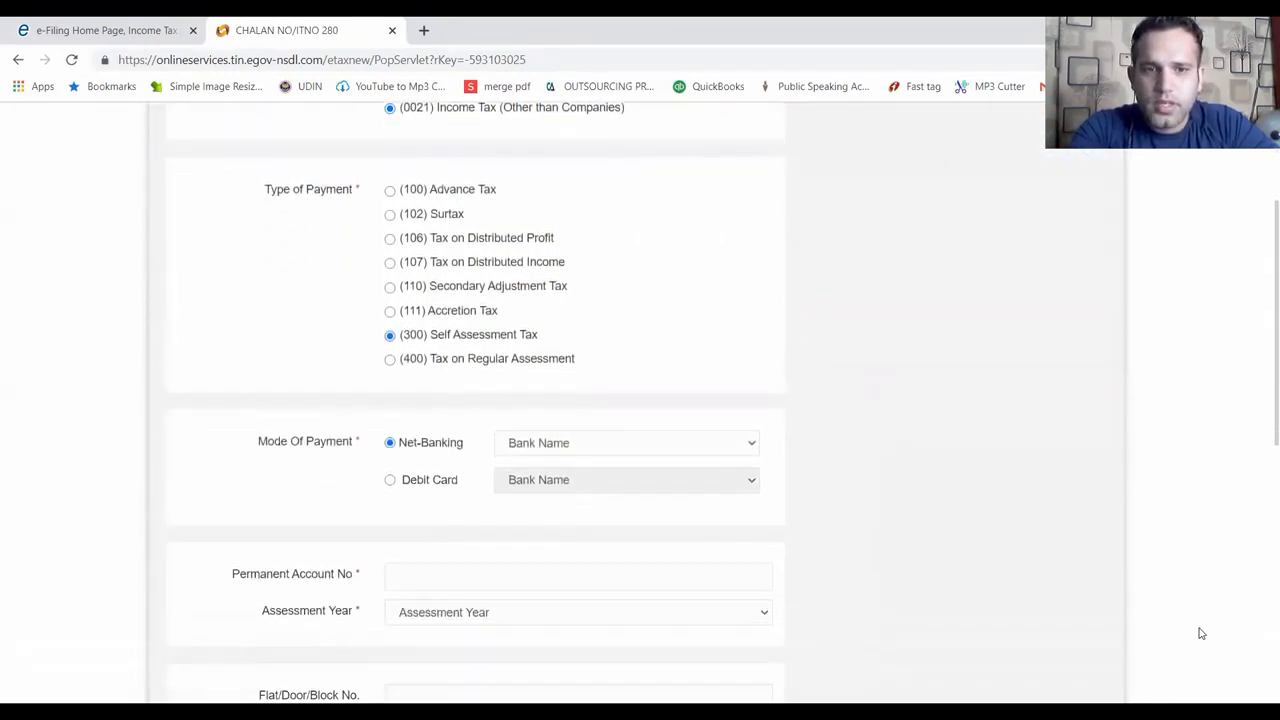
pyautogui.click(722, 446)
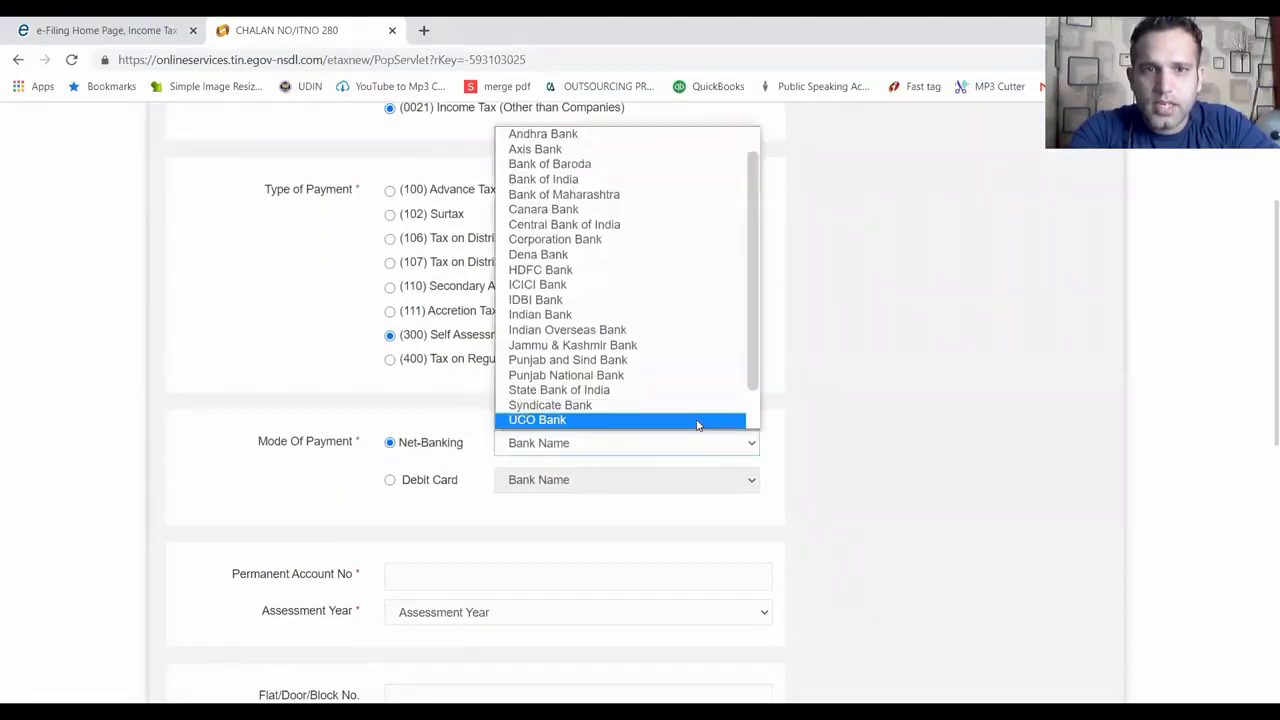
pyautogui.click(627, 282)
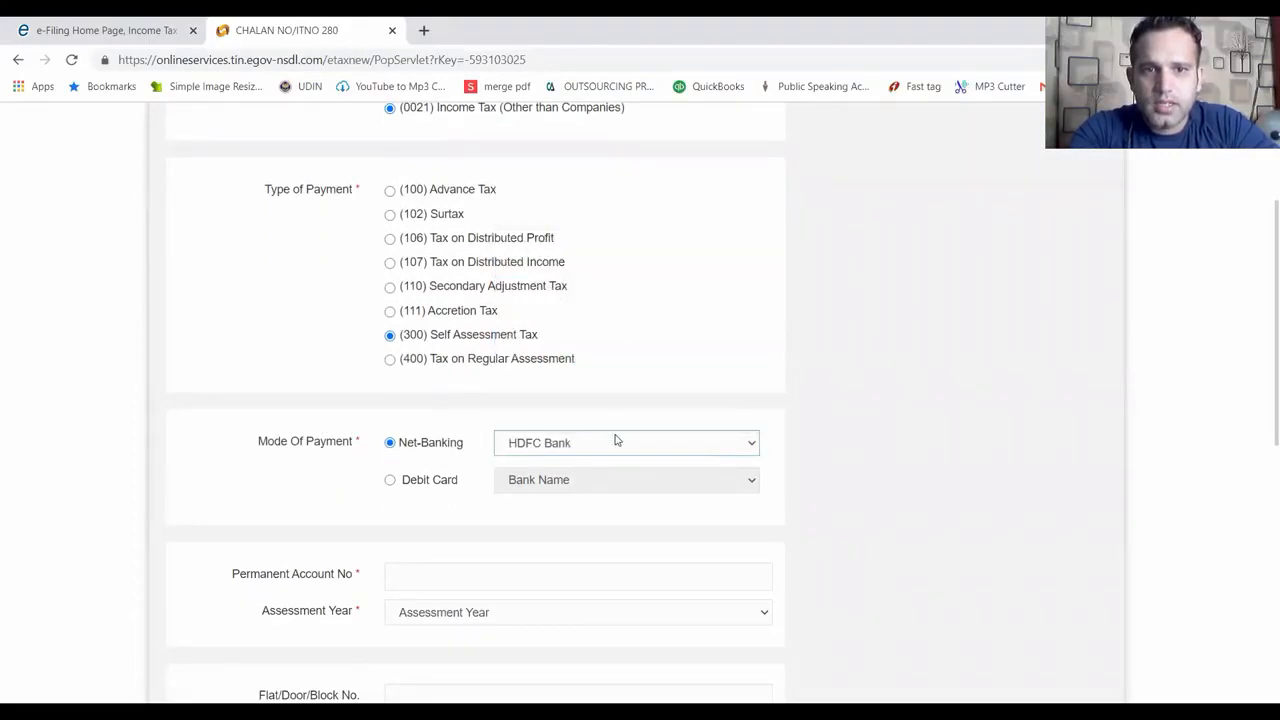
pyautogui.click(461, 579)
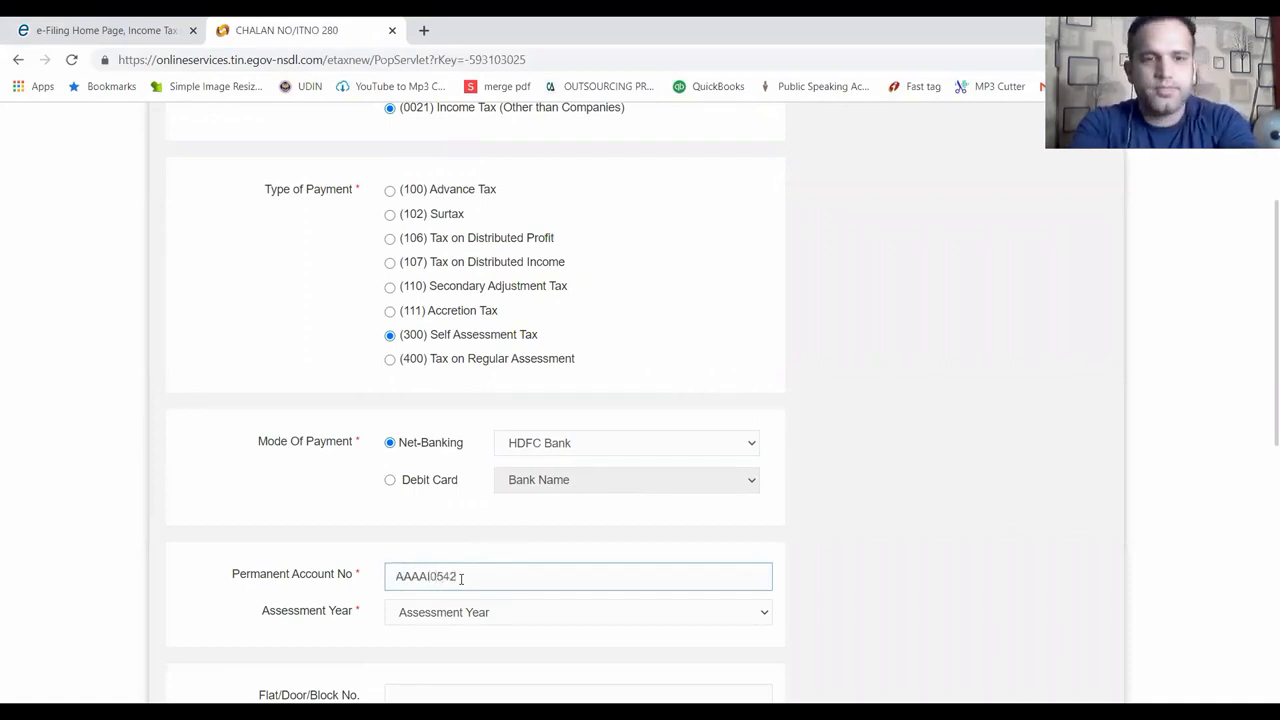
# Finish the PAN entry and set the assessment year to 2020-21.
pyautogui.click(1147, 642)
pyautogui.scroll(-3, 1147, 642)
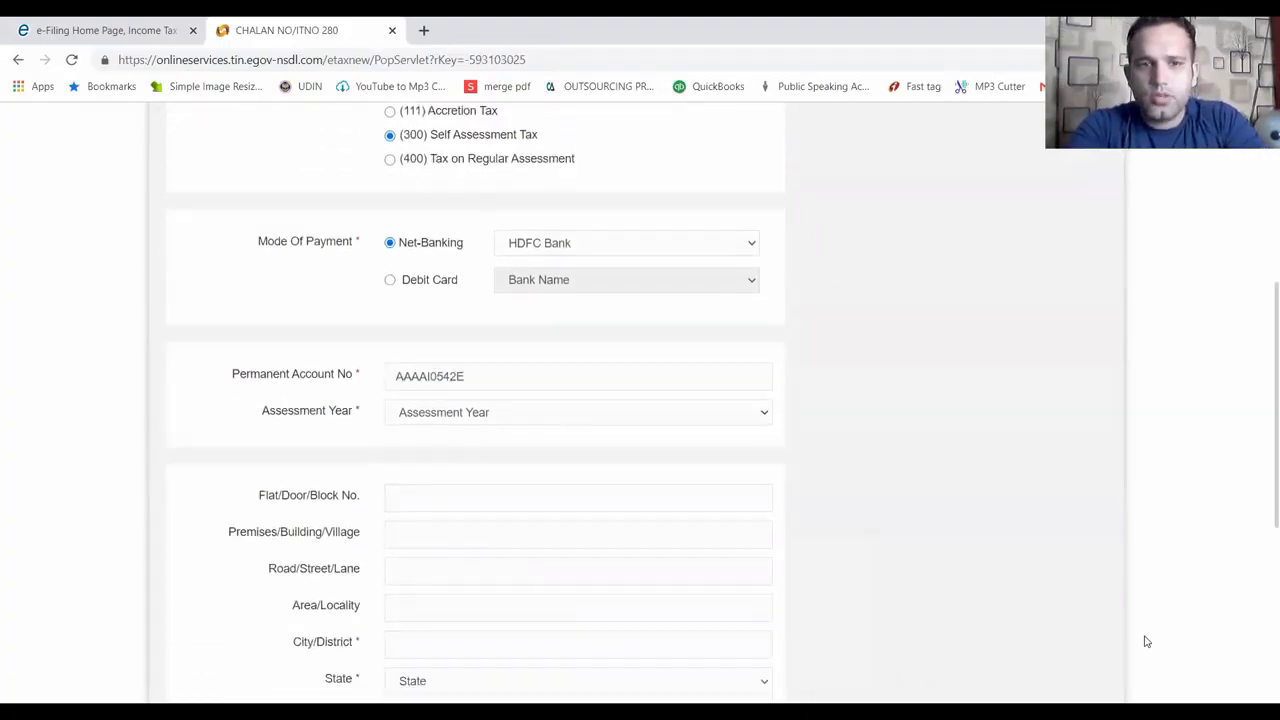
pyautogui.click(727, 411)
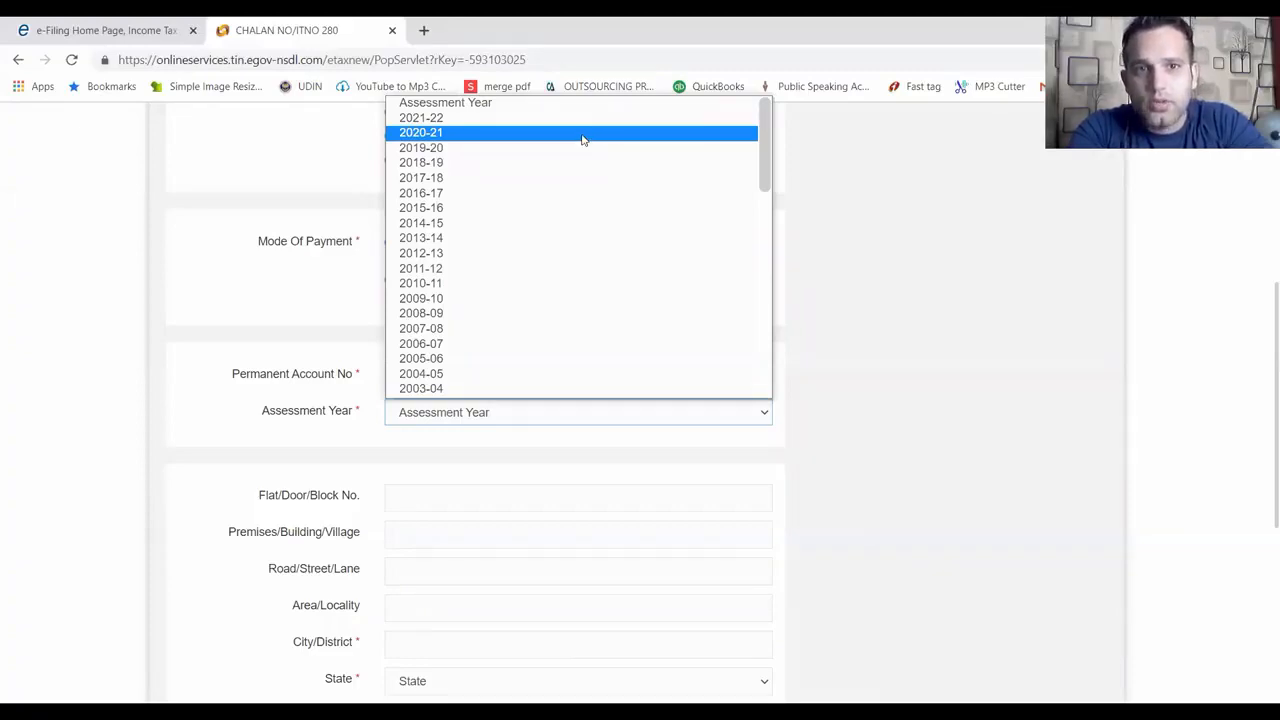
pyautogui.click(583, 139)
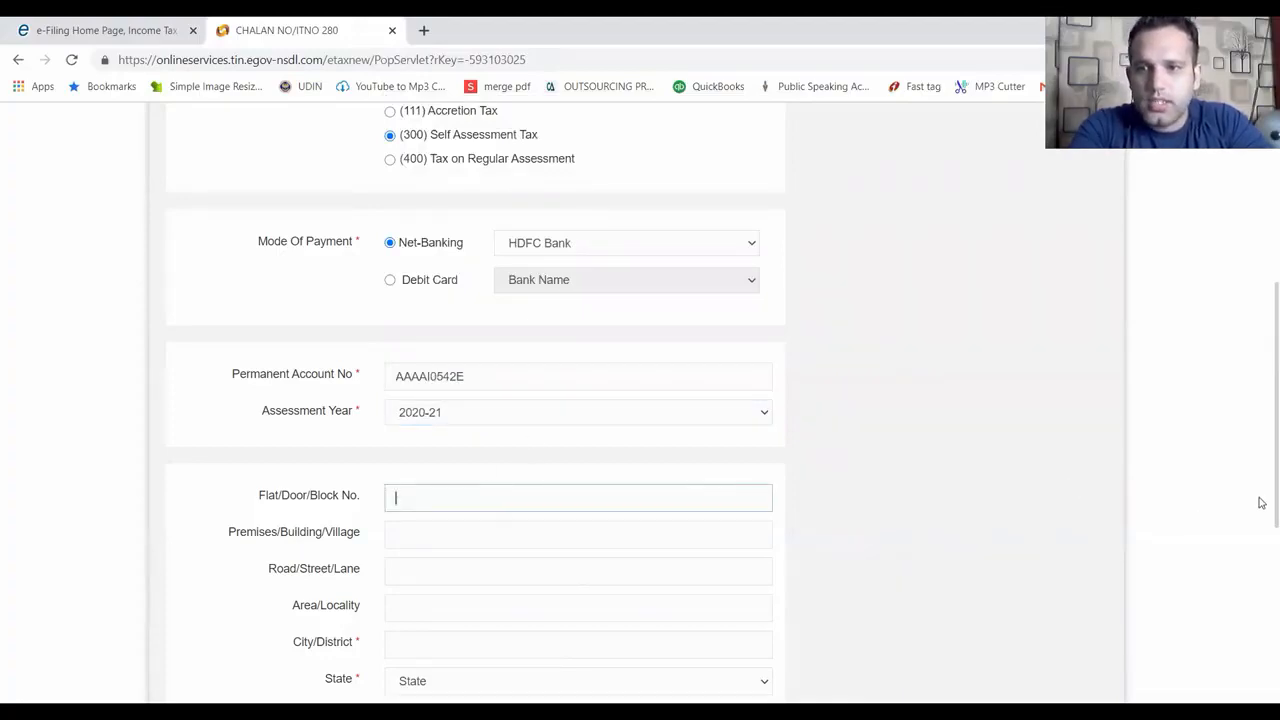
# Fill in the address with city NEW DELHI, state delhi and the pin code.
pyautogui.scroll(-2, 1257, 510)
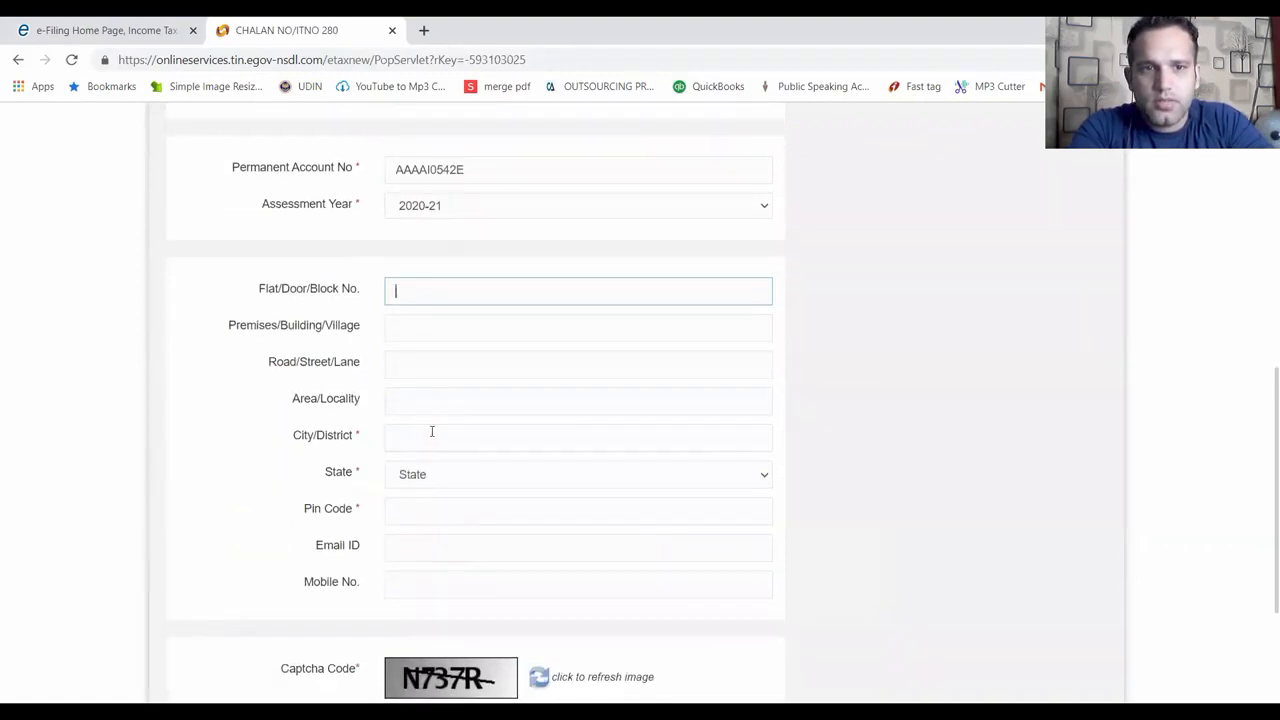
pyautogui.click(432, 433)
pyautogui.write('NEW')
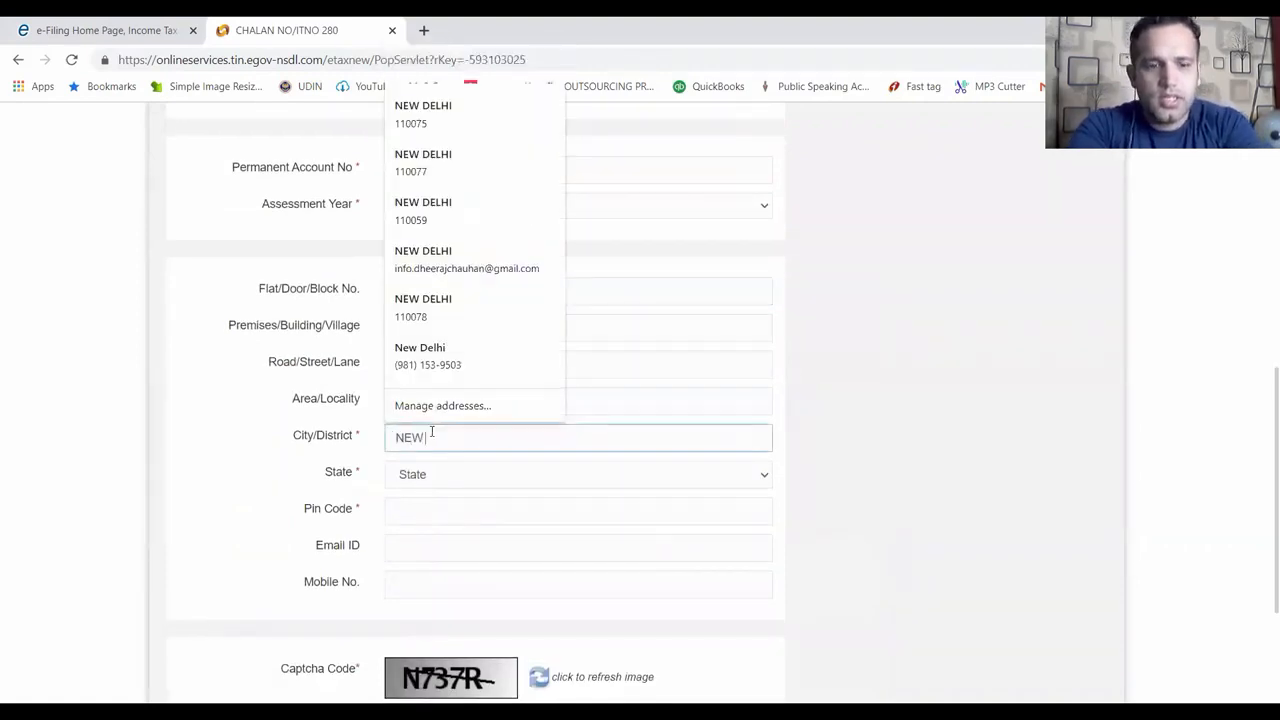
pyautogui.write(' DELHI')
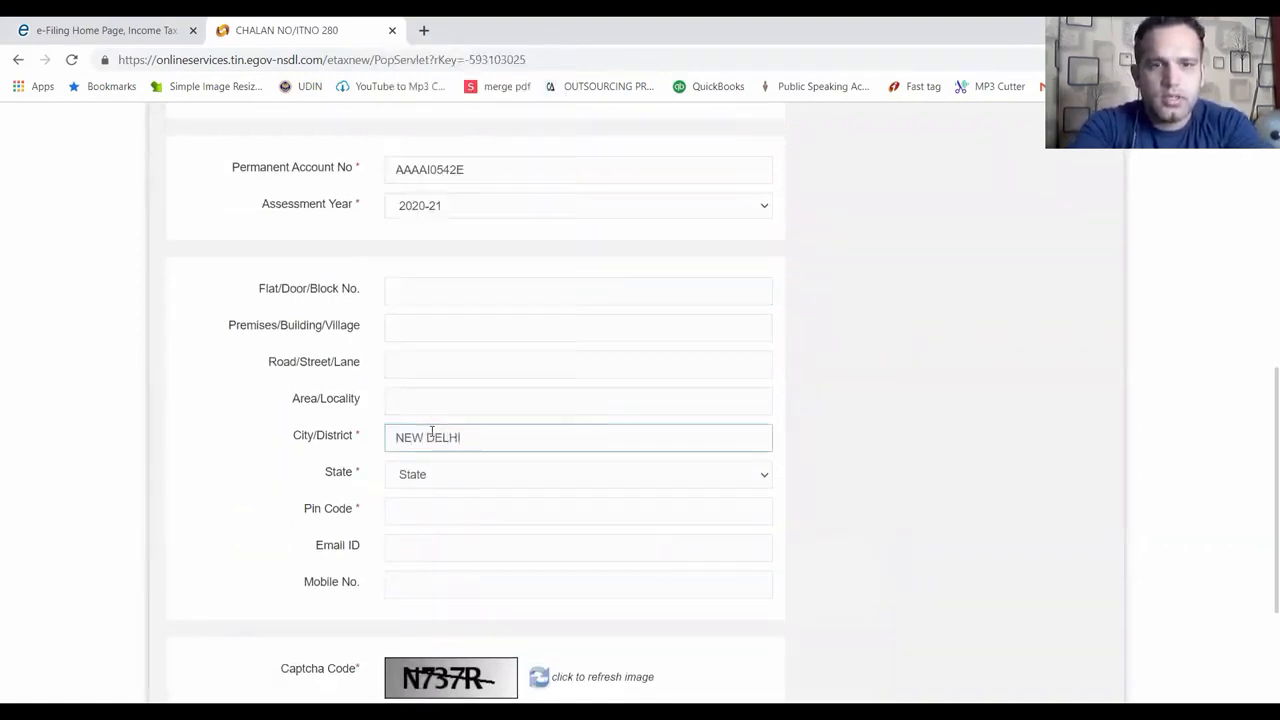
pyautogui.press('Tab')
pyautogui.write('delhi')
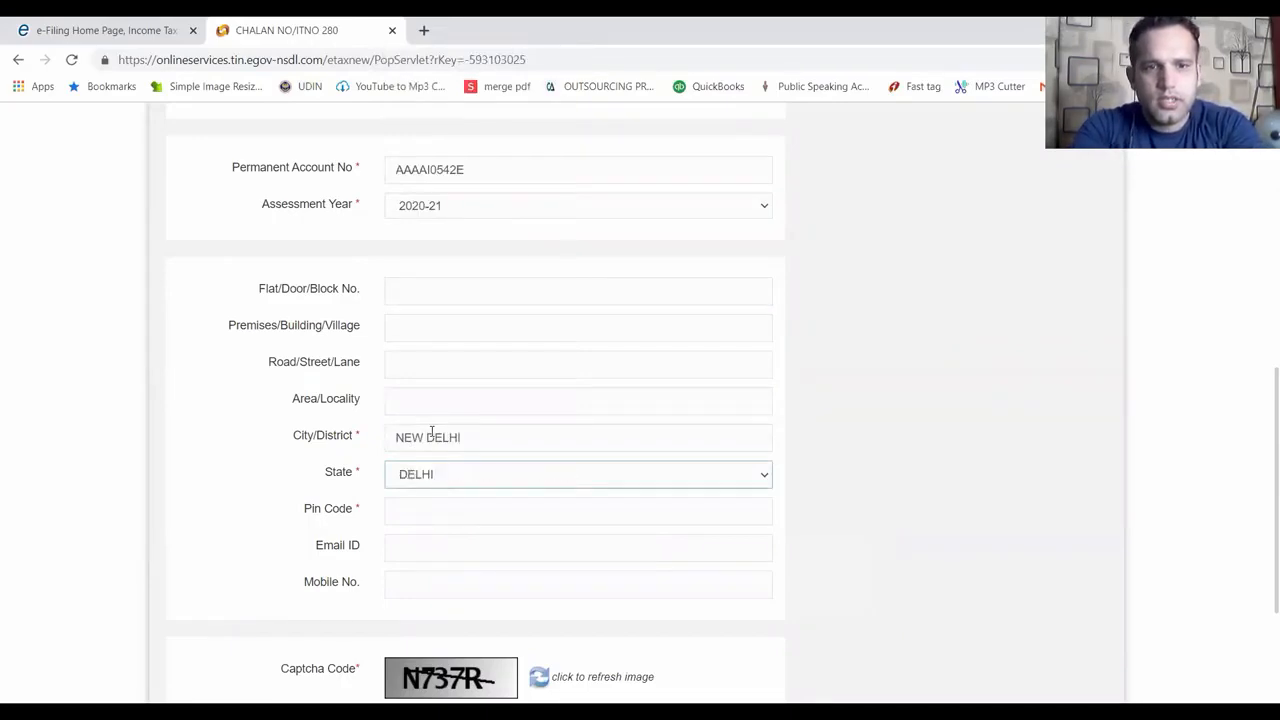
pyautogui.press('Tab')
pyautogui.write('110')
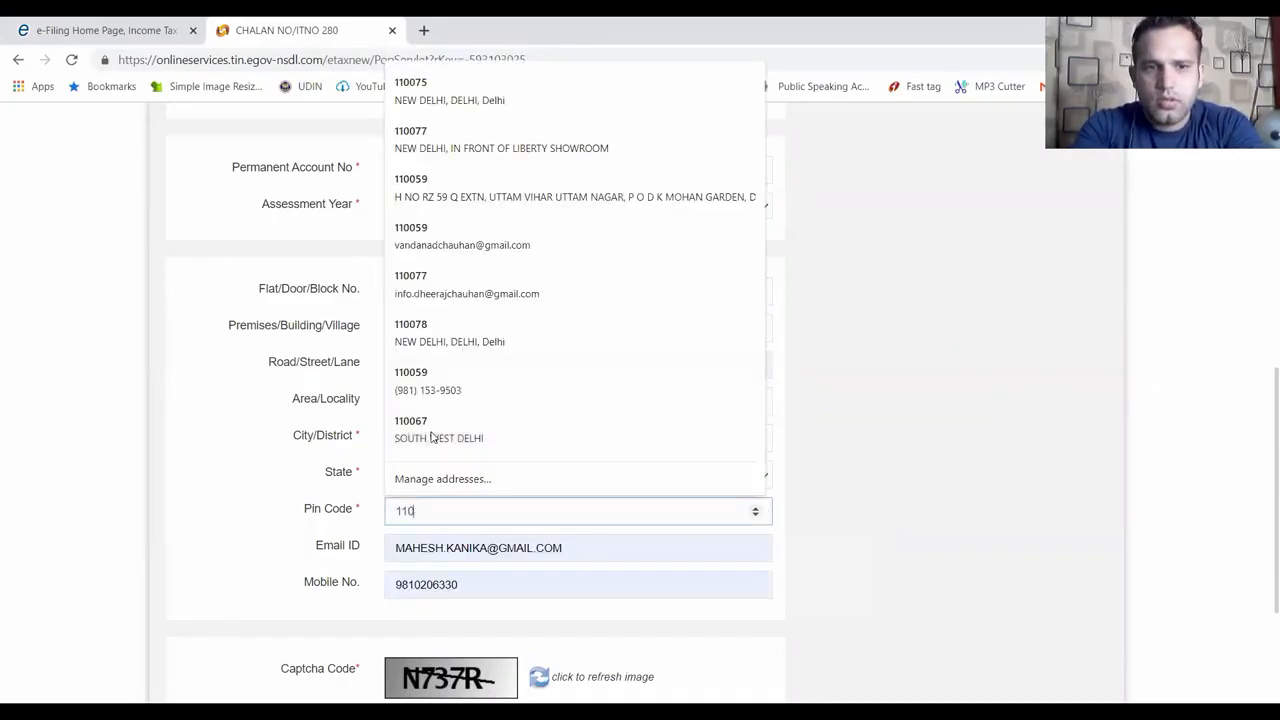
pyautogui.write('075')
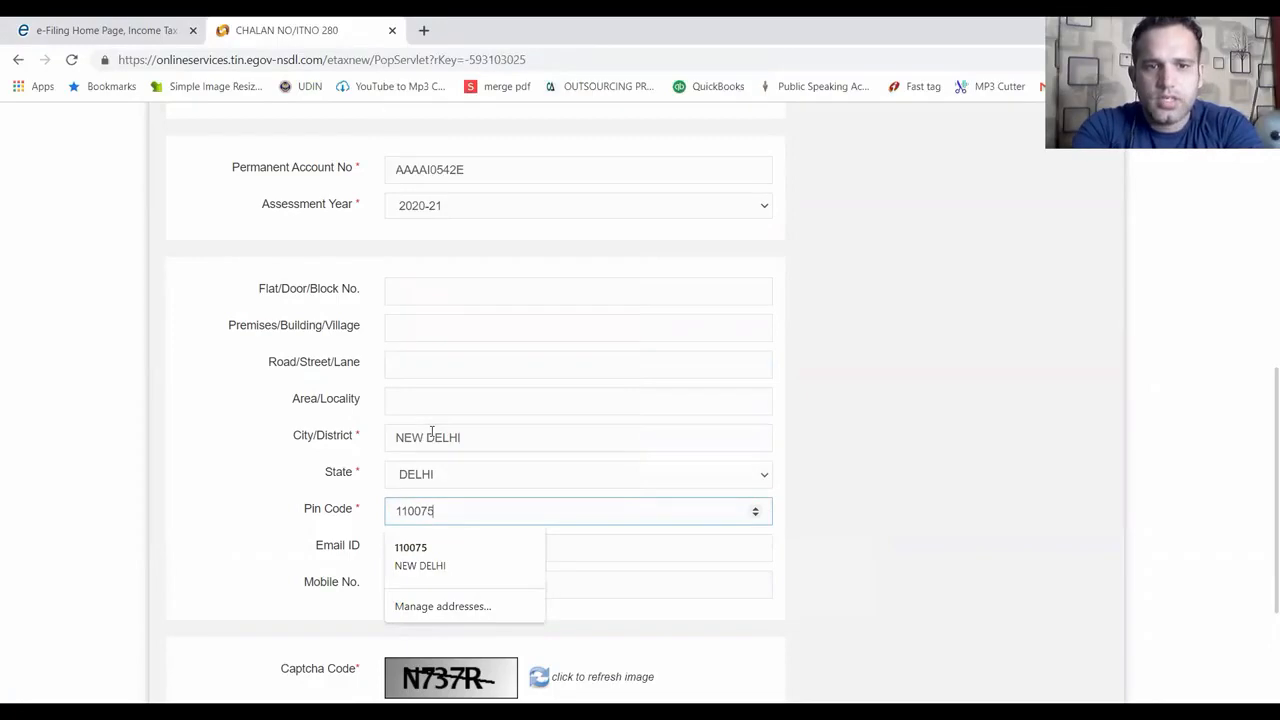
pyautogui.click(958, 506)
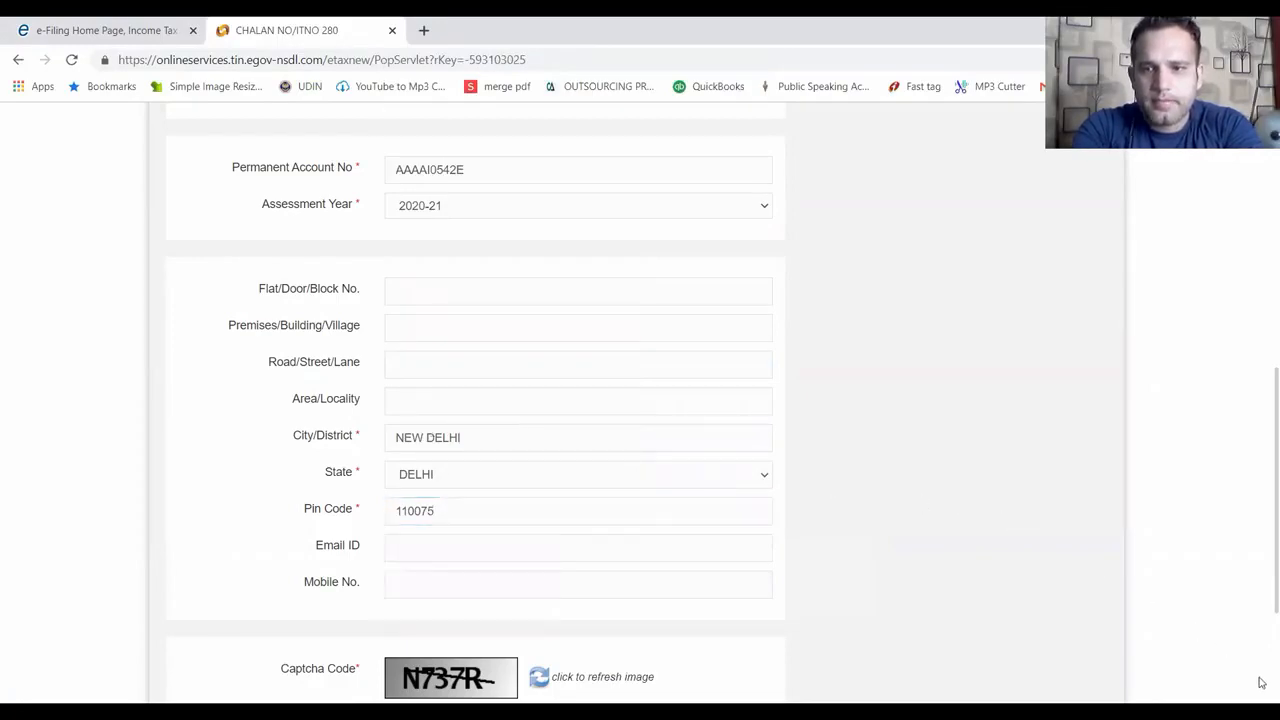
pyautogui.scroll(-2, 640, 400)
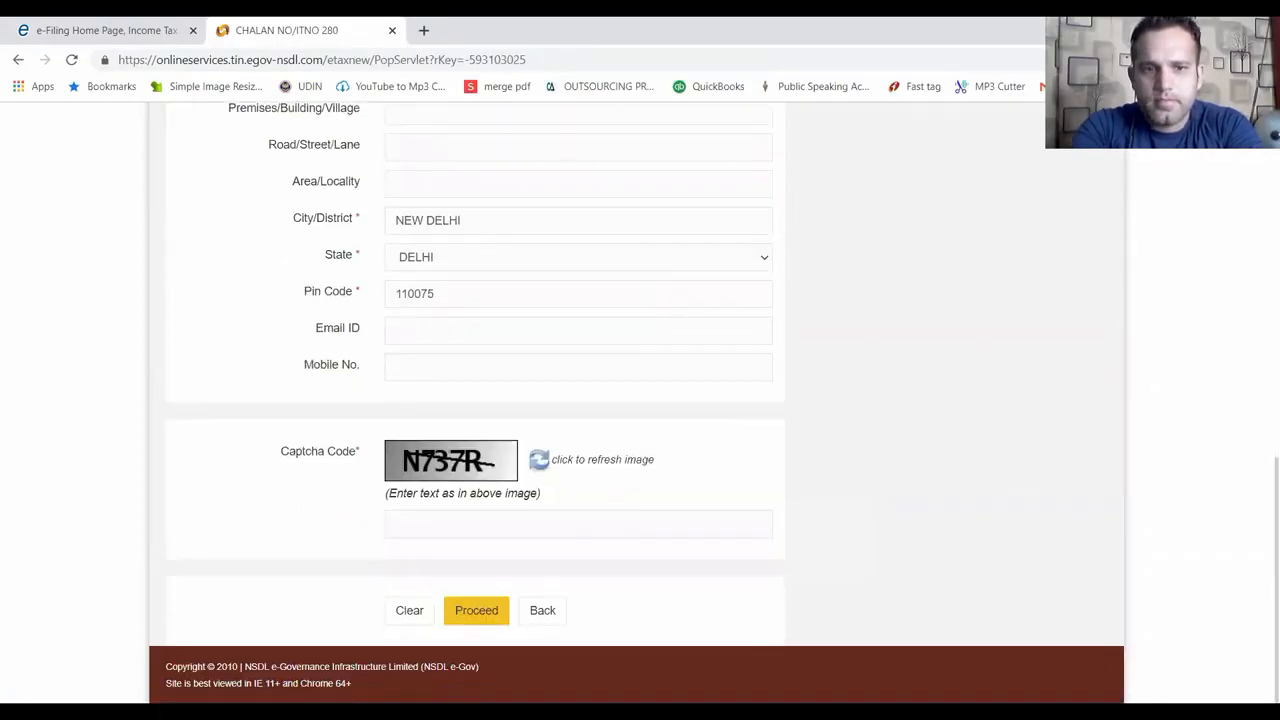
# Enter the captcha text and submit the challan for confirmation.
pyautogui.click(495, 535)
pyautogui.write('N737R')
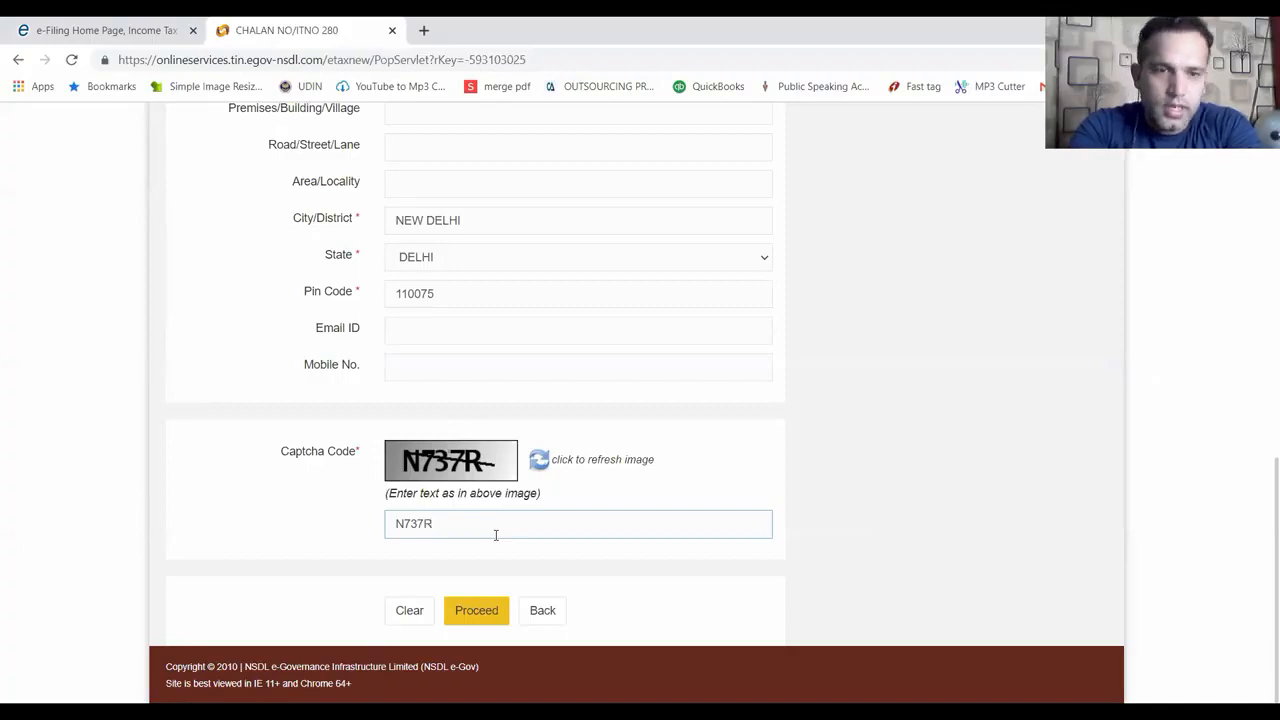
pyautogui.click(479, 610)
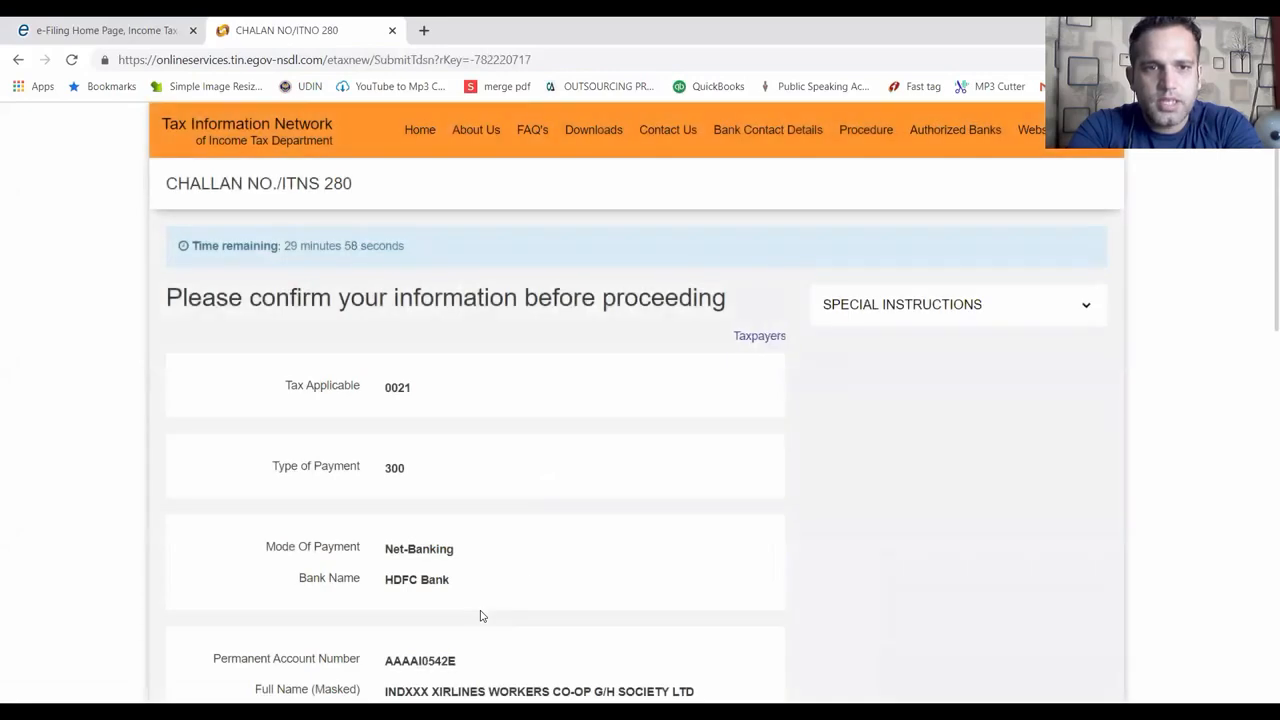
pyautogui.scroll(-5, 1261, 660)
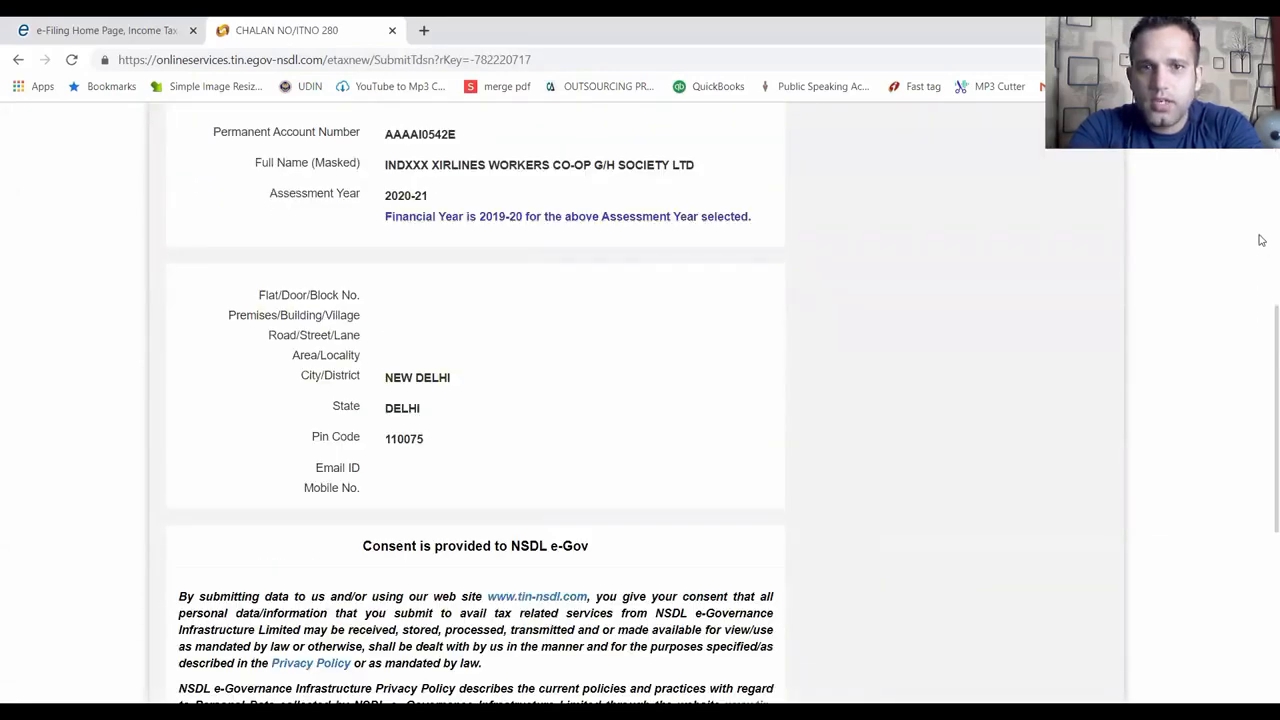
pyautogui.scroll(5, 1261, 240)
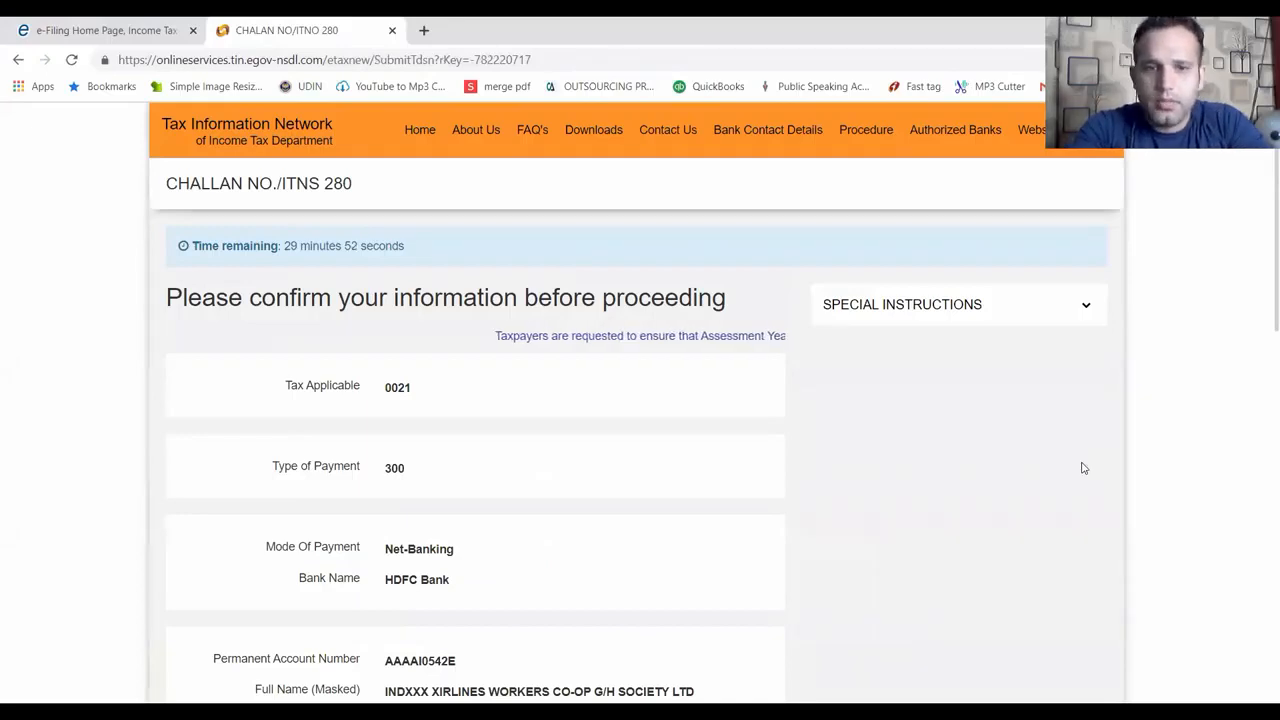
pyautogui.scroll(-2, 1083, 468)
pyautogui.scroll(-3, 1083, 468)
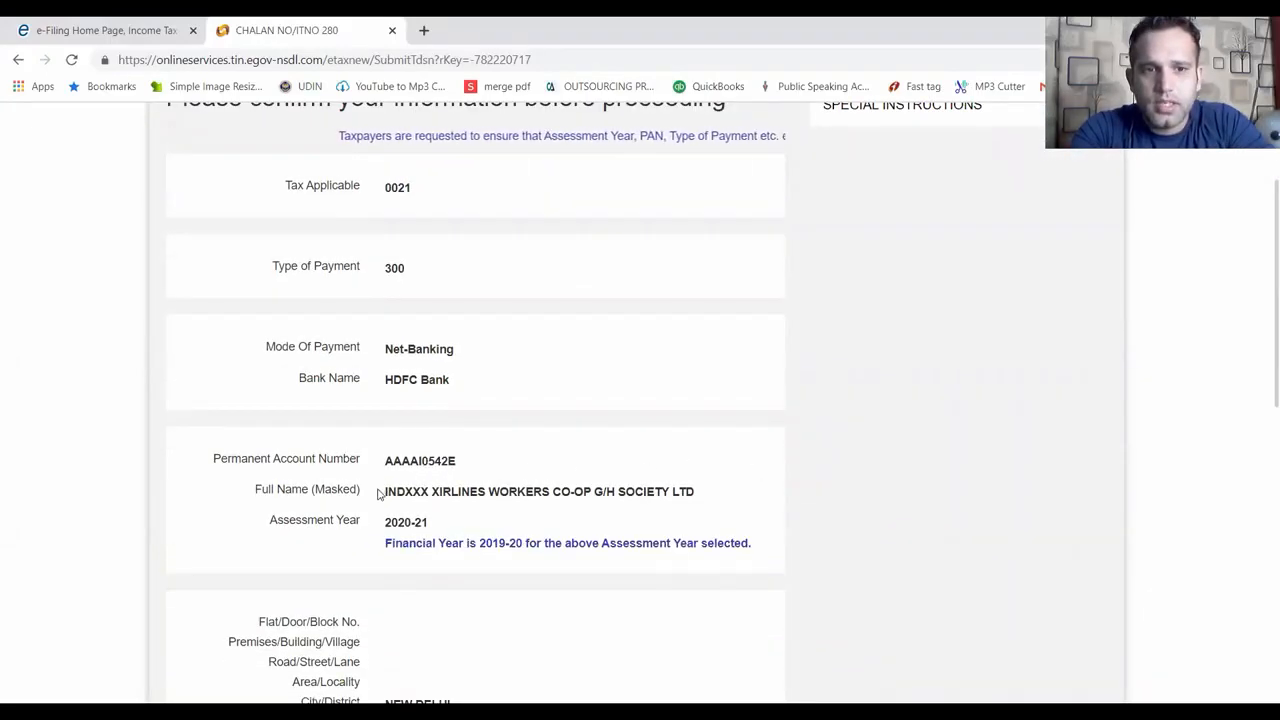
pyautogui.moveTo(384, 496); pyautogui.dragTo(703, 504)
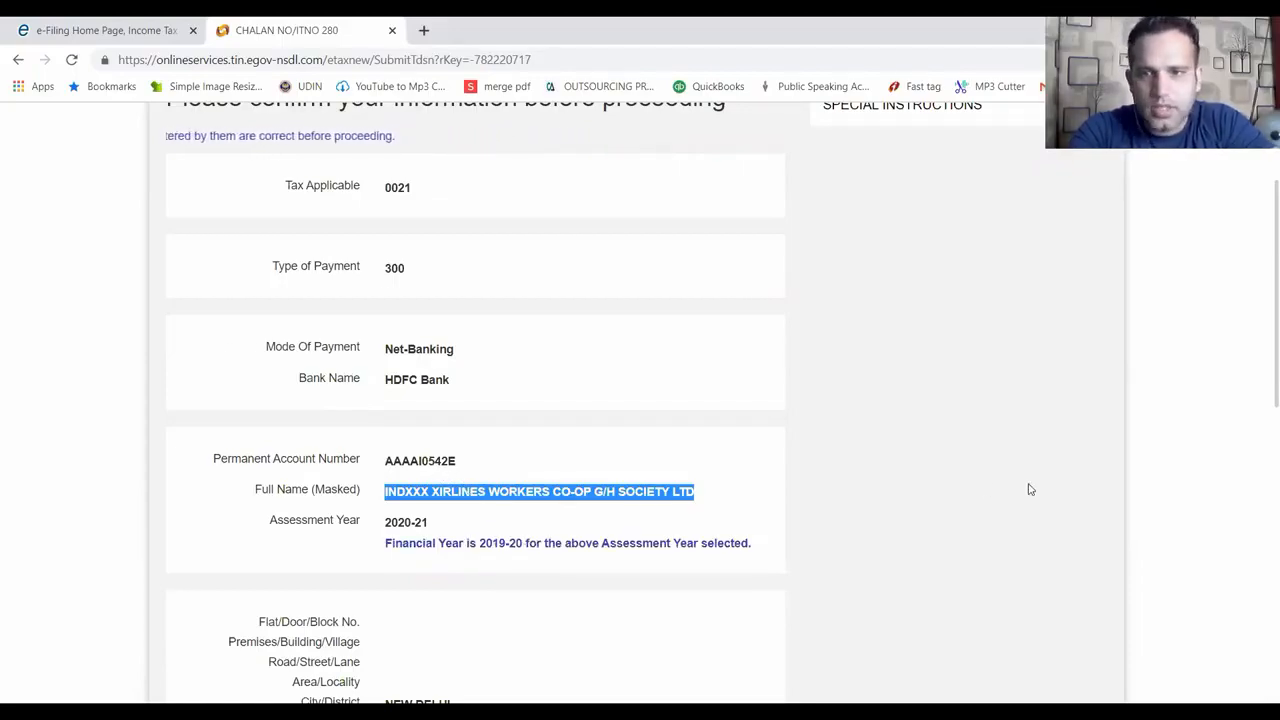
pyautogui.click(1117, 503)
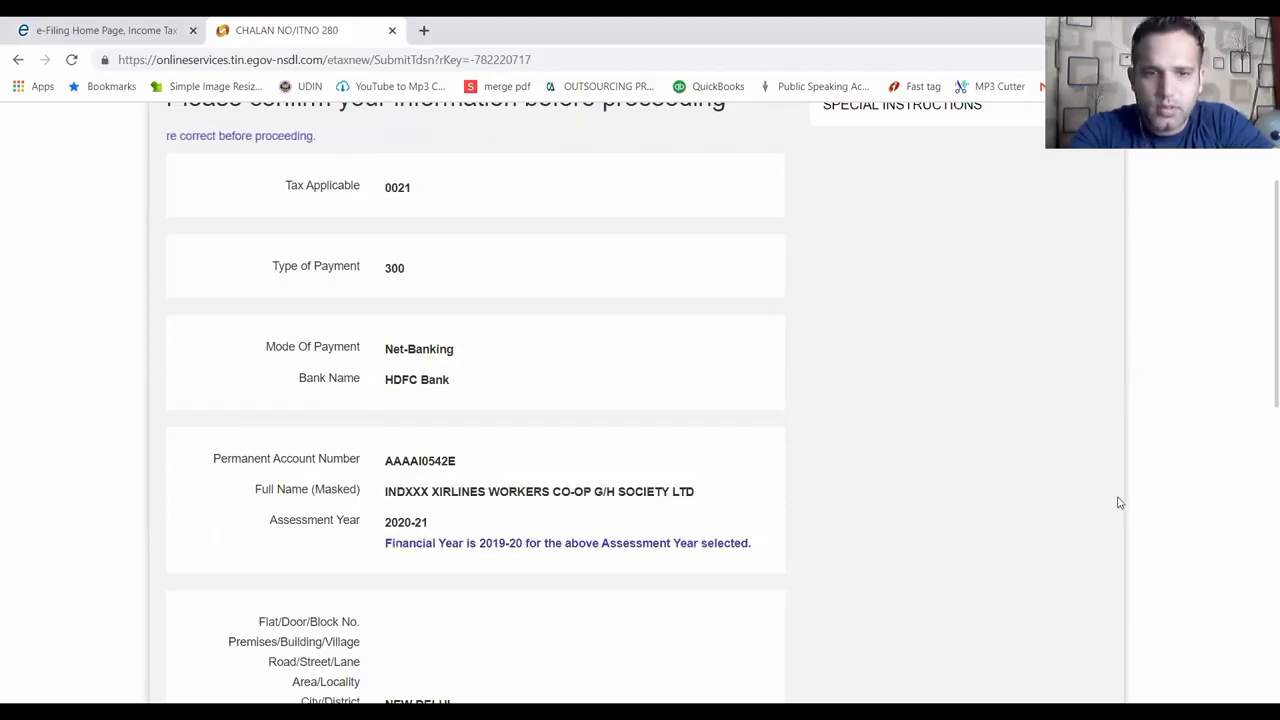
pyautogui.scroll(-1, 1119, 502)
pyautogui.scroll(-4, 1119, 502)
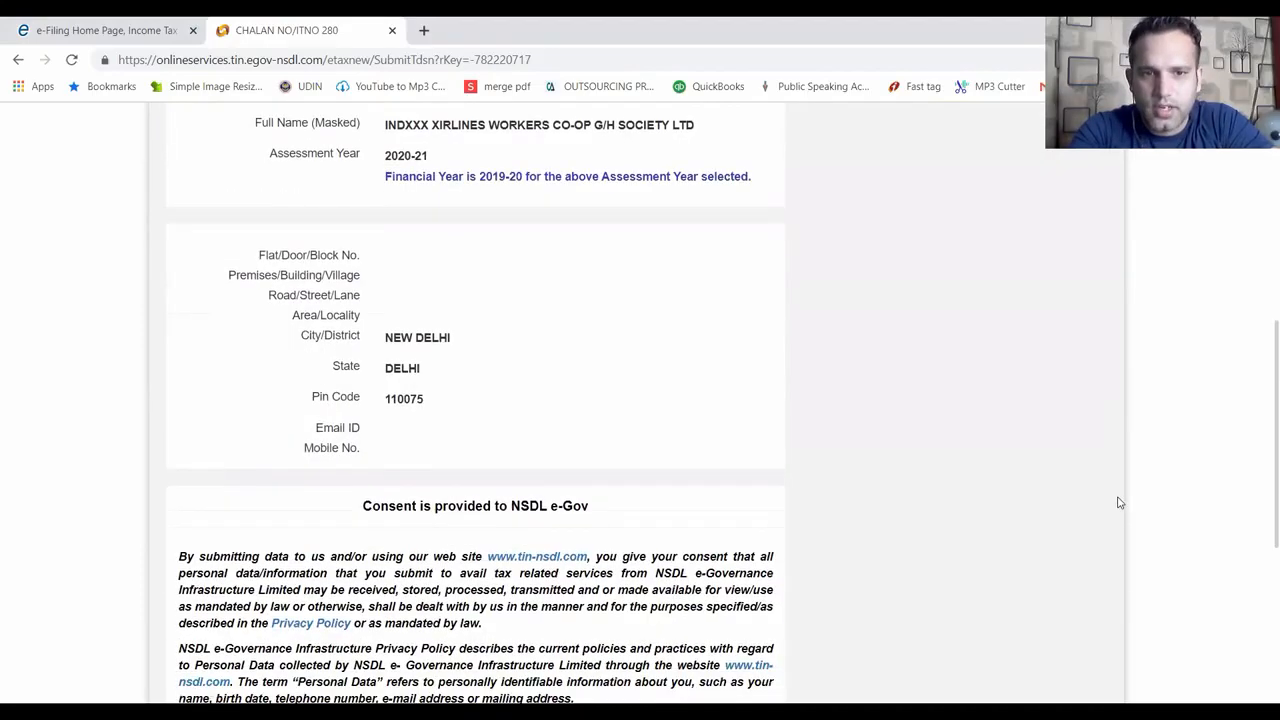
pyautogui.scroll(-3, 1119, 502)
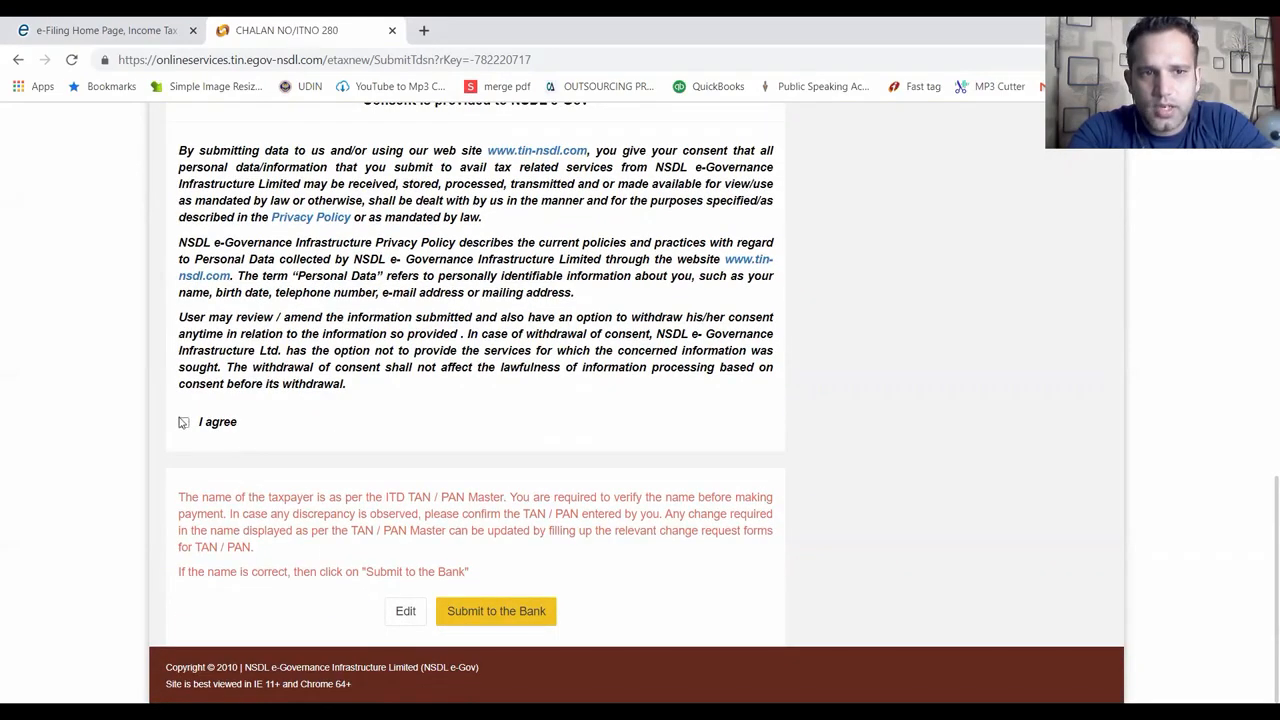
# Submit to HDFC Bank and log in as a retail user with the customer ID and IPIN.
pyautogui.click(530, 610)
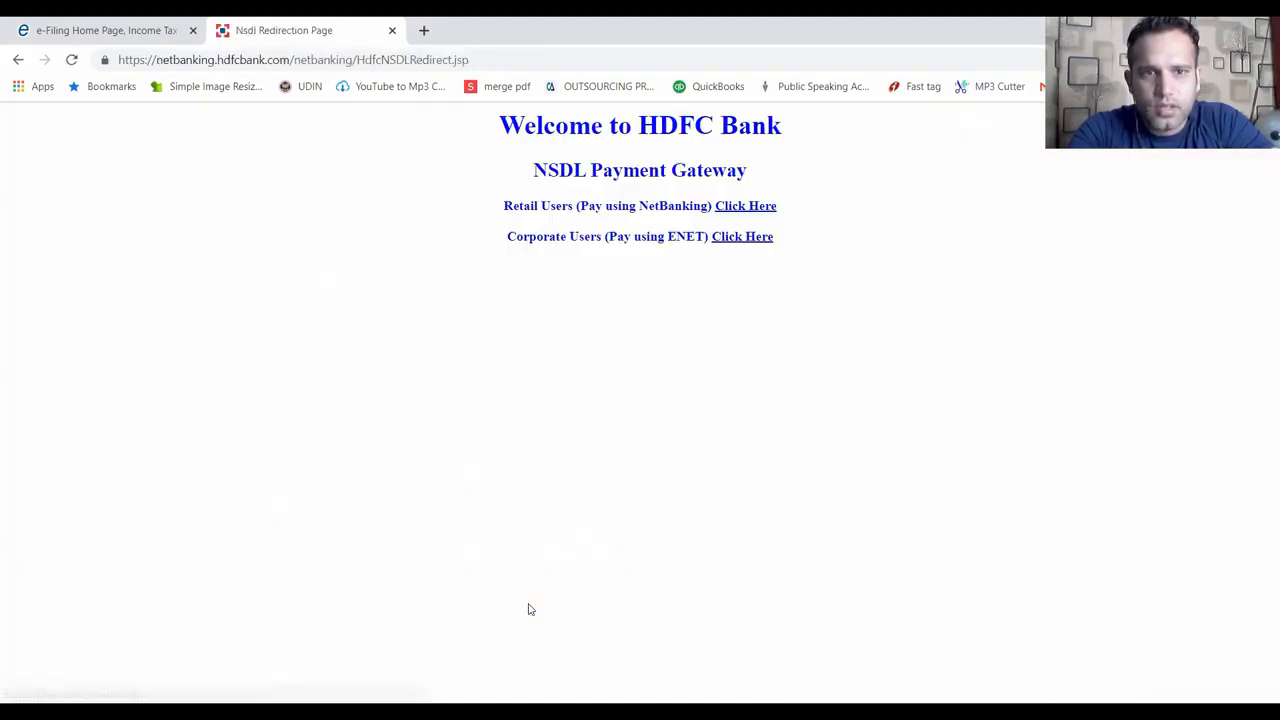
pyautogui.click(746, 209)
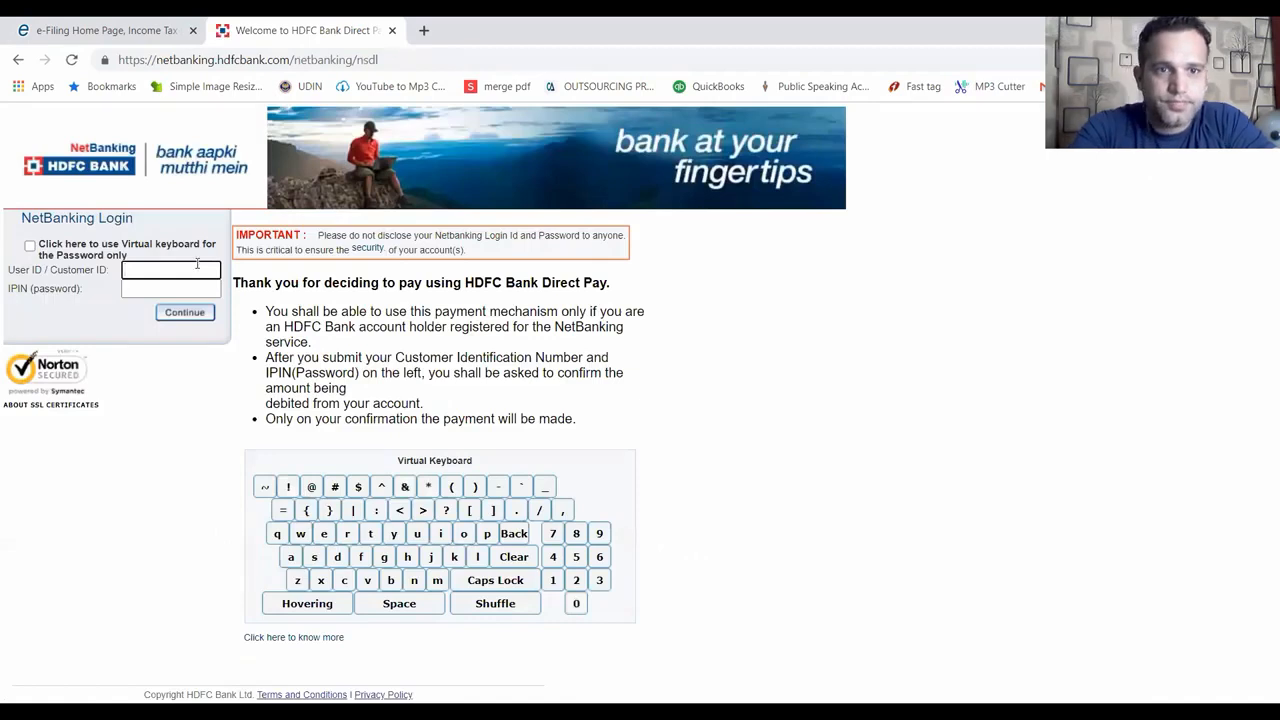
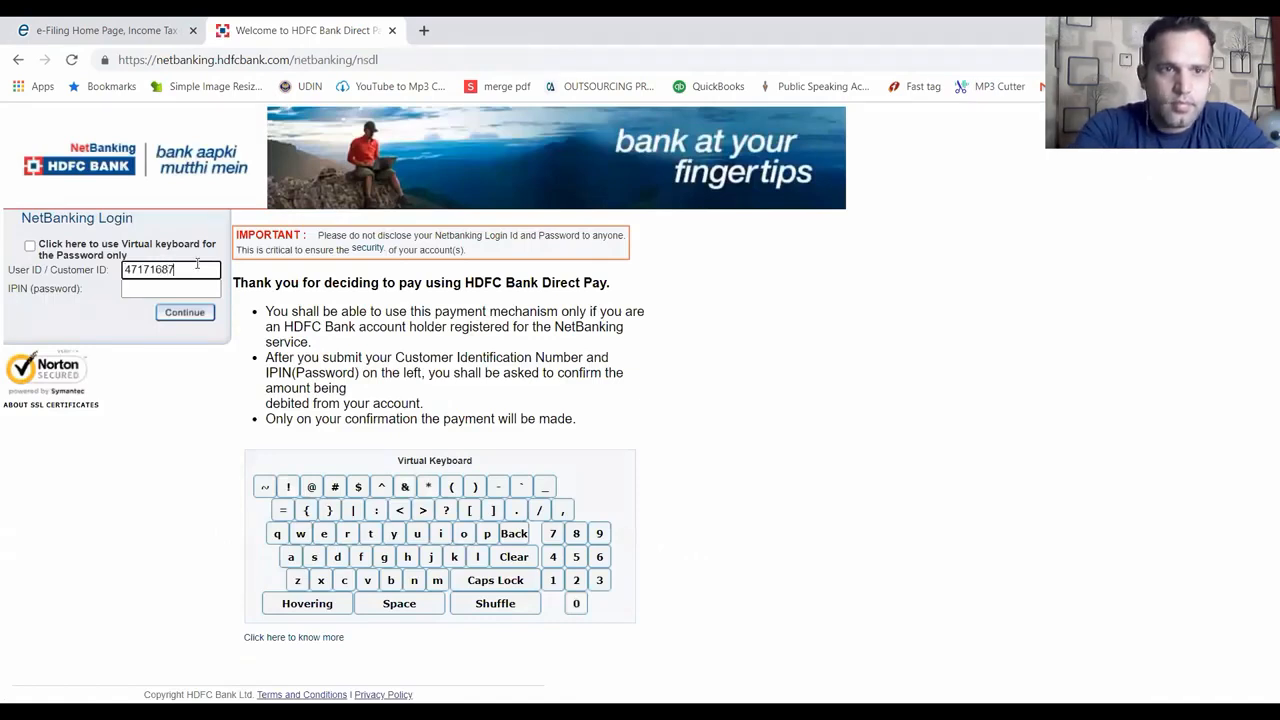
pyautogui.click(153, 295)
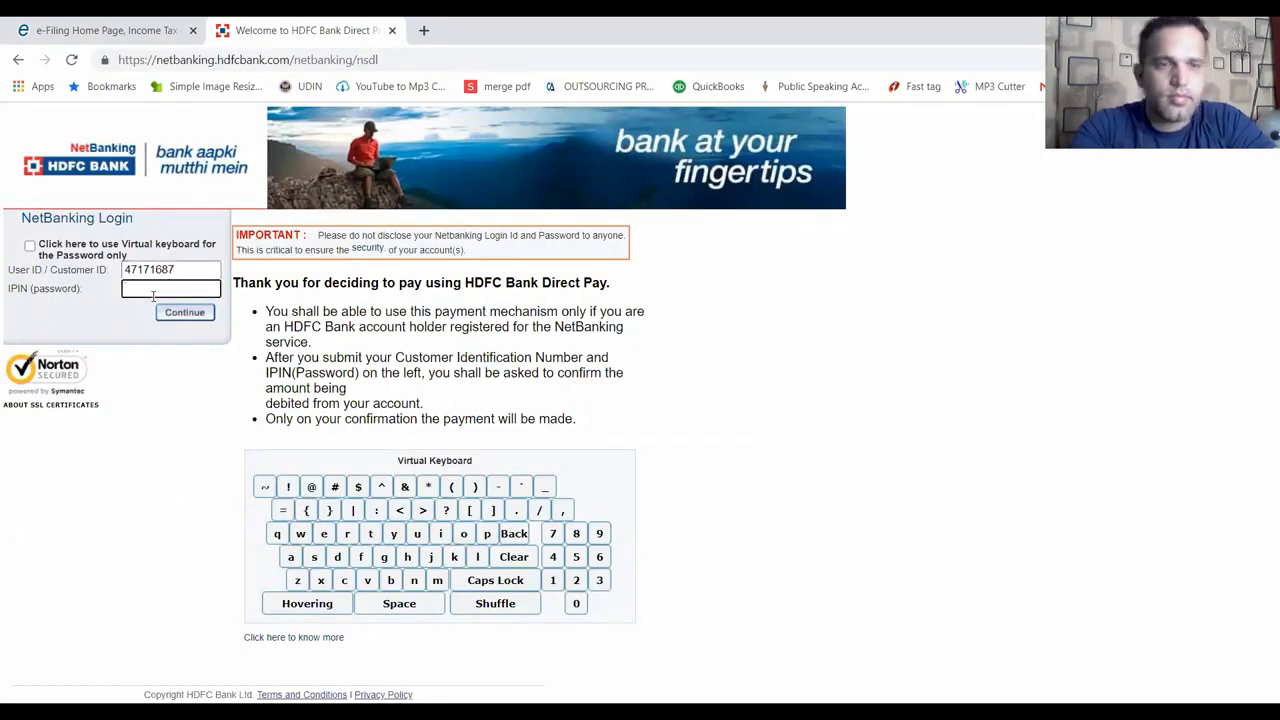
pyautogui.write('•••')
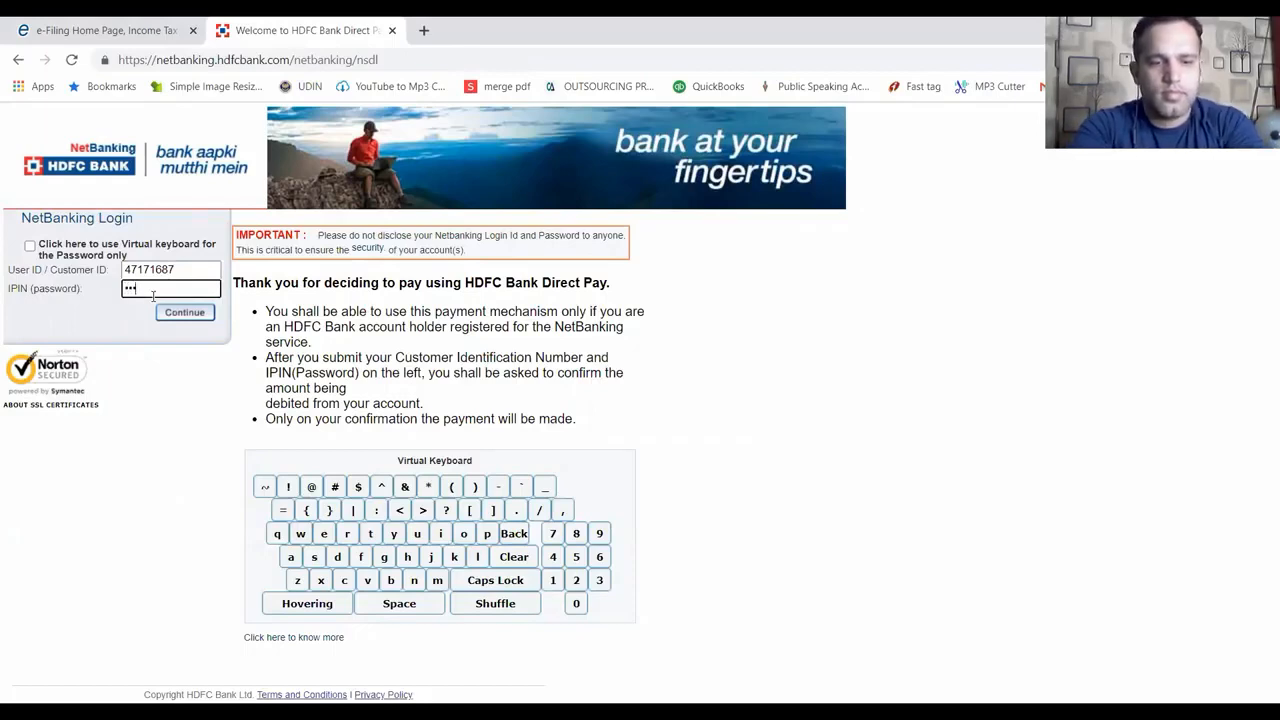
pyautogui.write('•••')
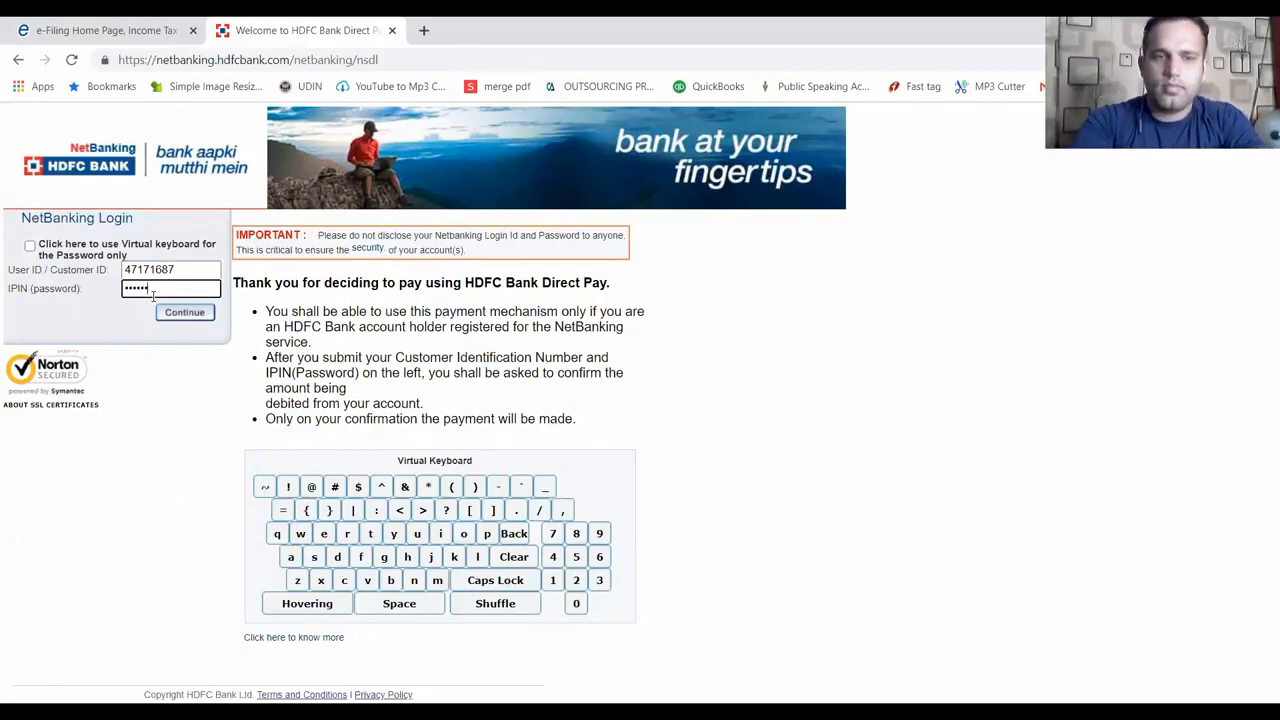
pyautogui.click(184, 314)
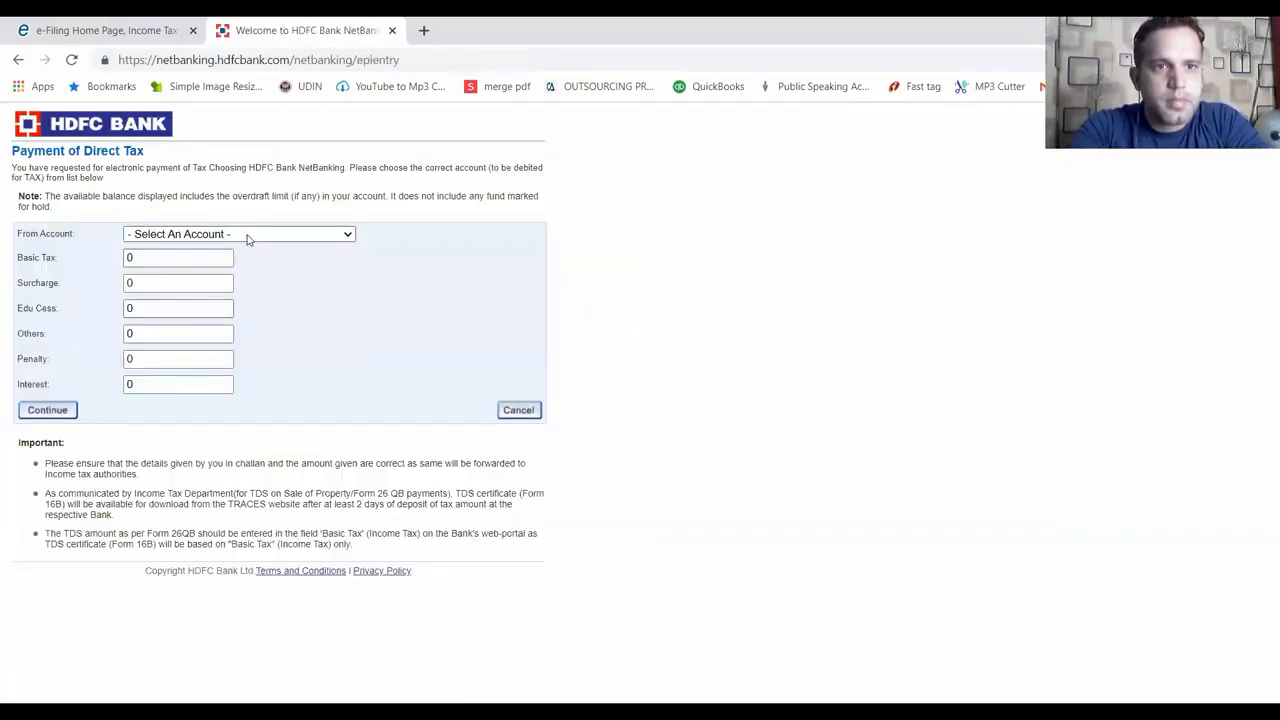
# Debit the Dwarka, New Delhi account and start entering a Basic Tax amount of 28500.
pyautogui.click(248, 238)
pyautogui.click(249, 263)
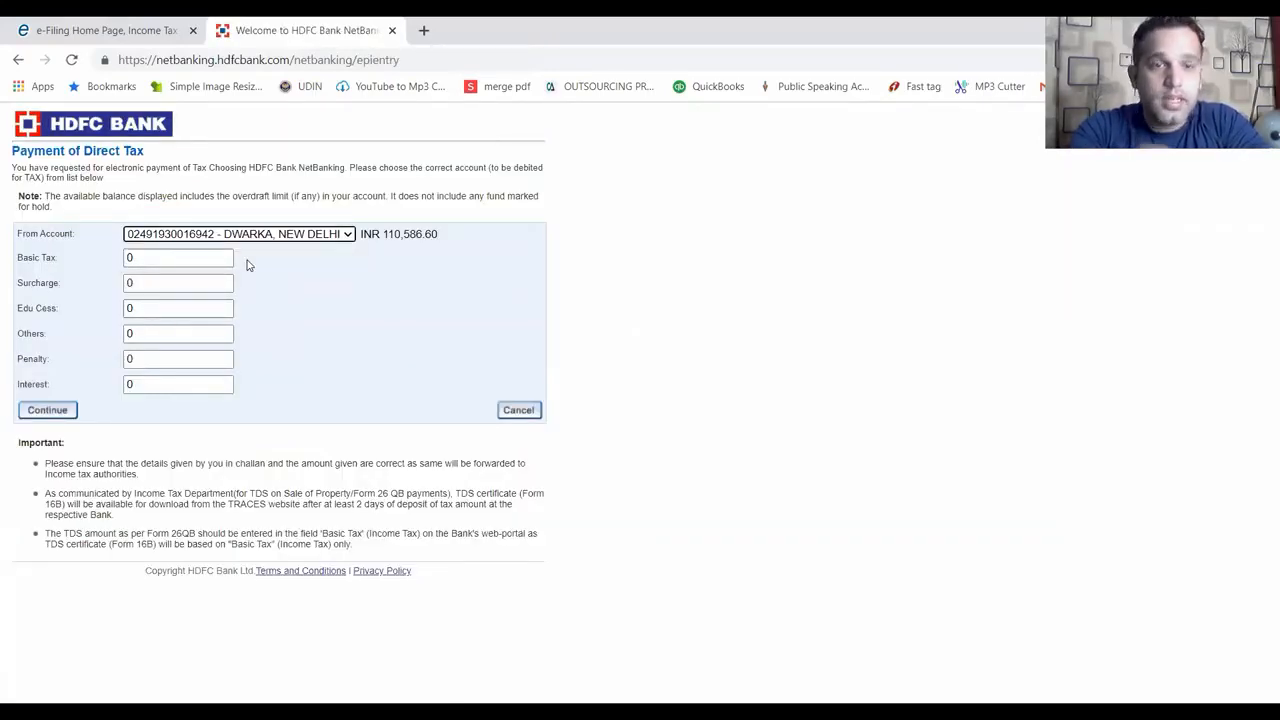
pyautogui.click(164, 257)
pyautogui.press('BackSpace')
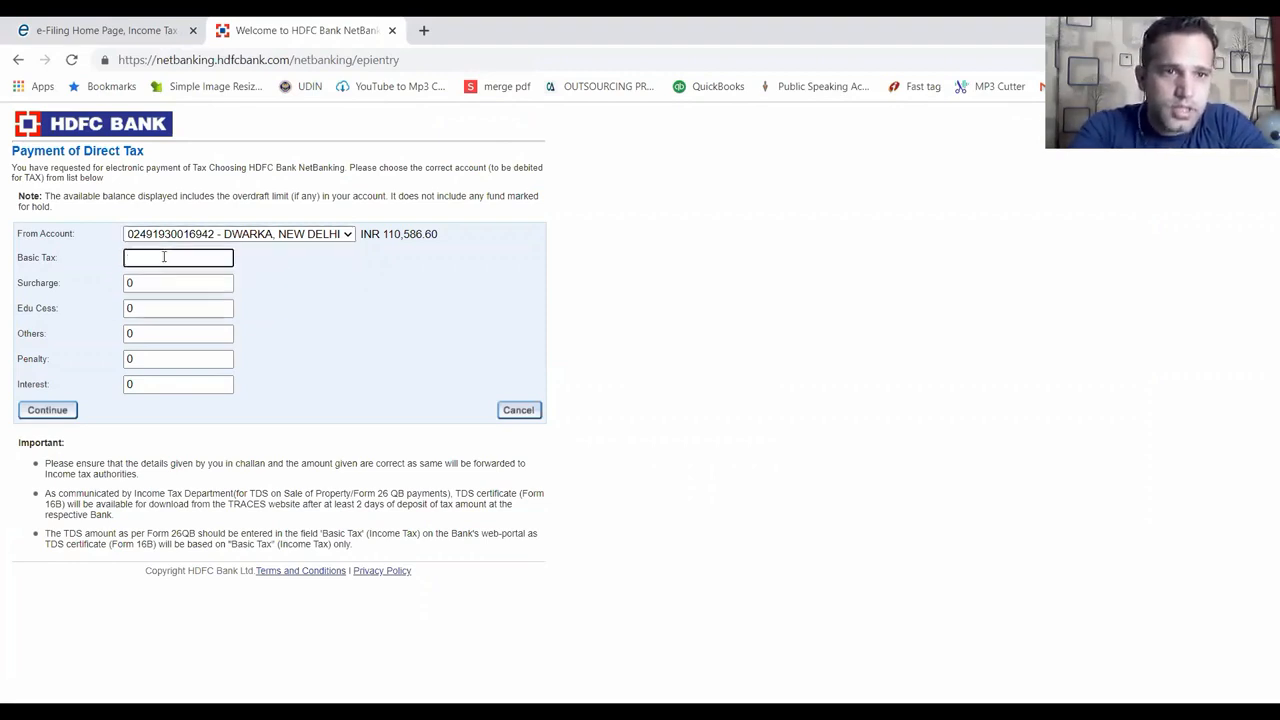
pyautogui.write('2')
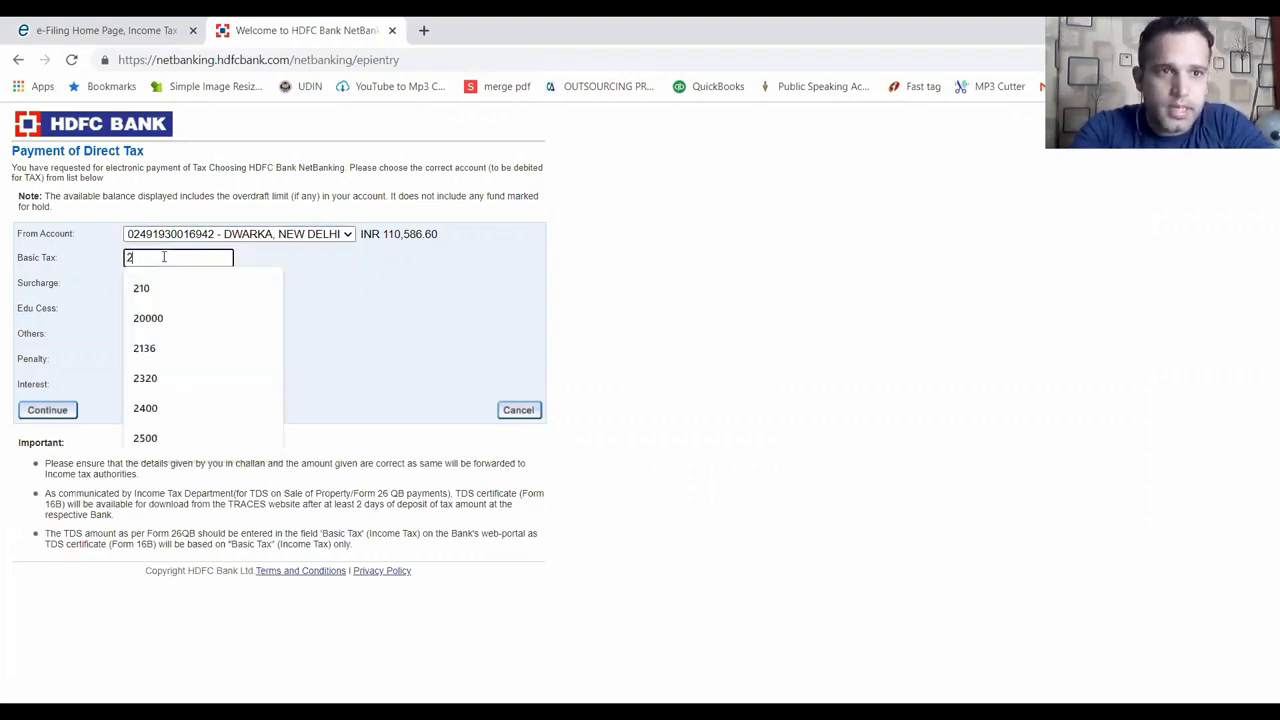
pyautogui.write('8500')
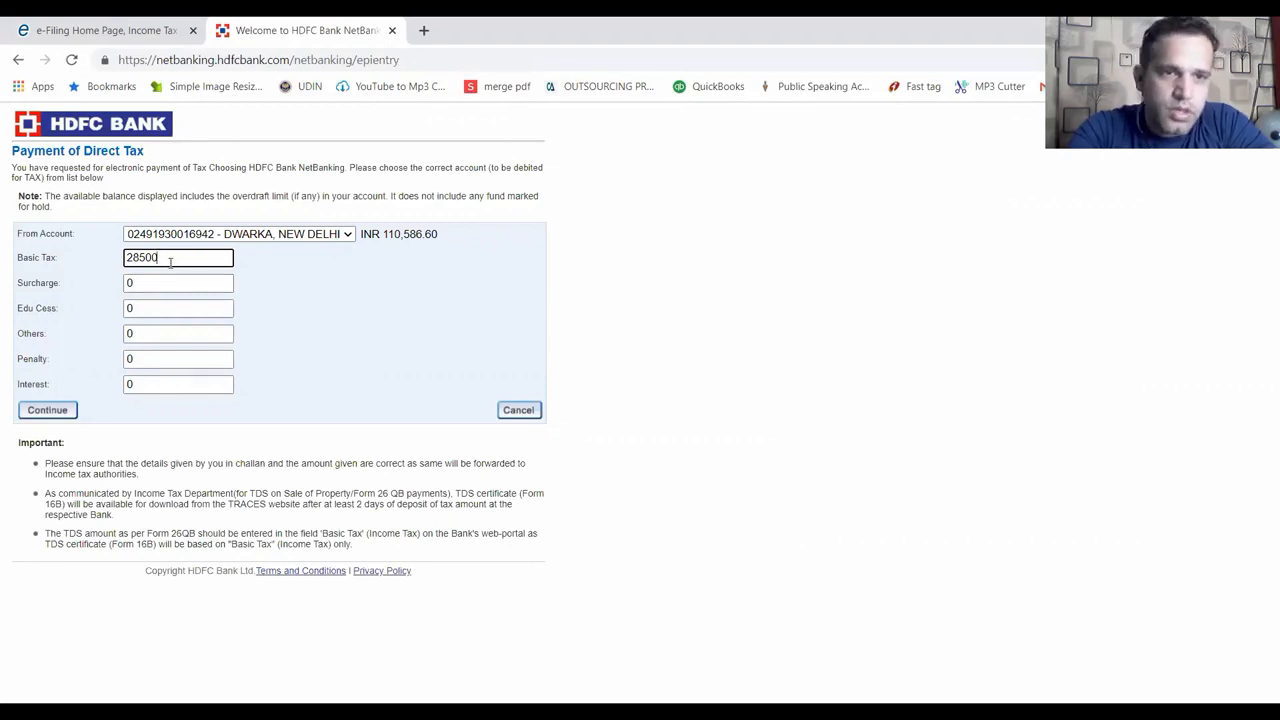
# Review the Payment of Direct Tax summary for 28500 and confirm it.
pyautogui.click(50, 411)
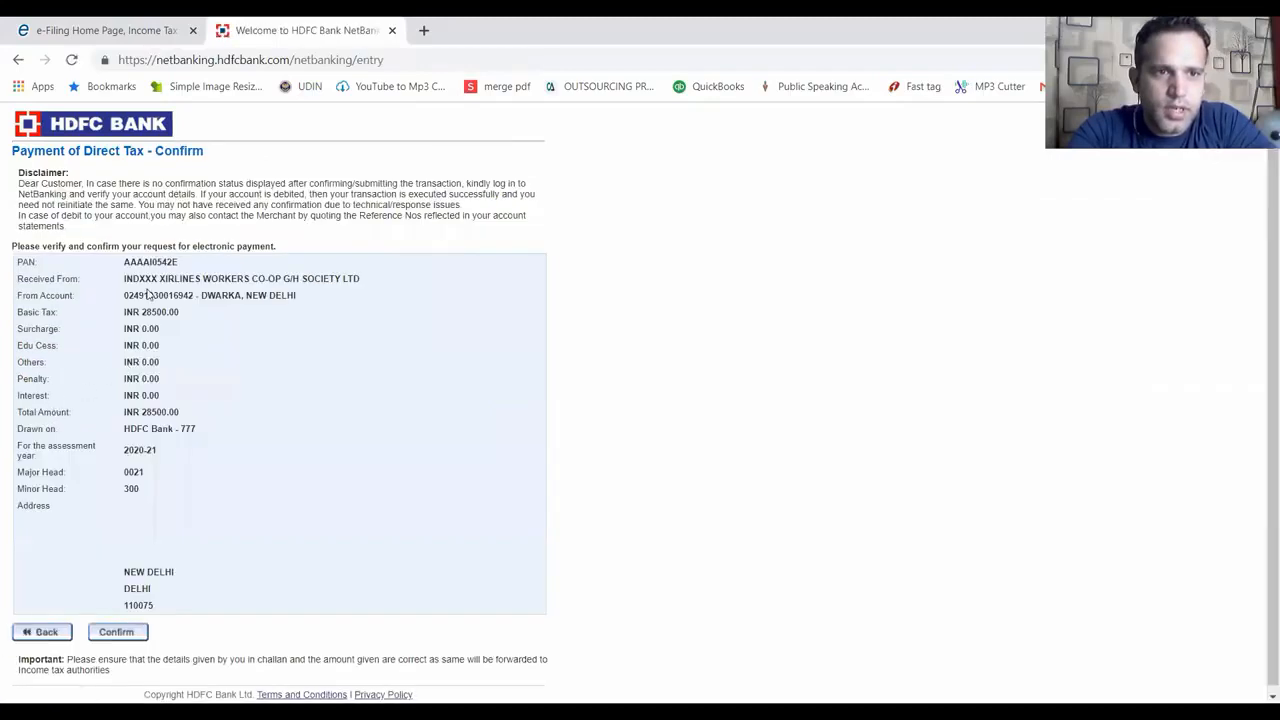
pyautogui.moveTo(127, 276); pyautogui.dragTo(360, 277)
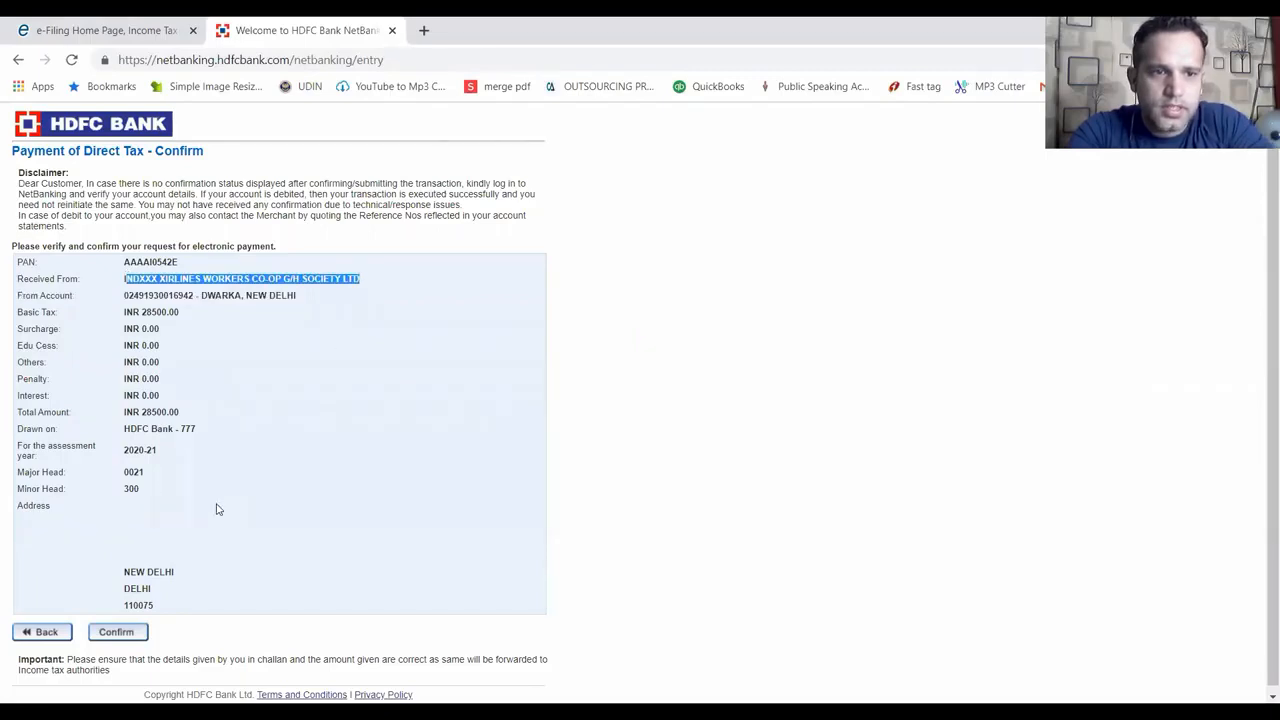
pyautogui.click(117, 634)
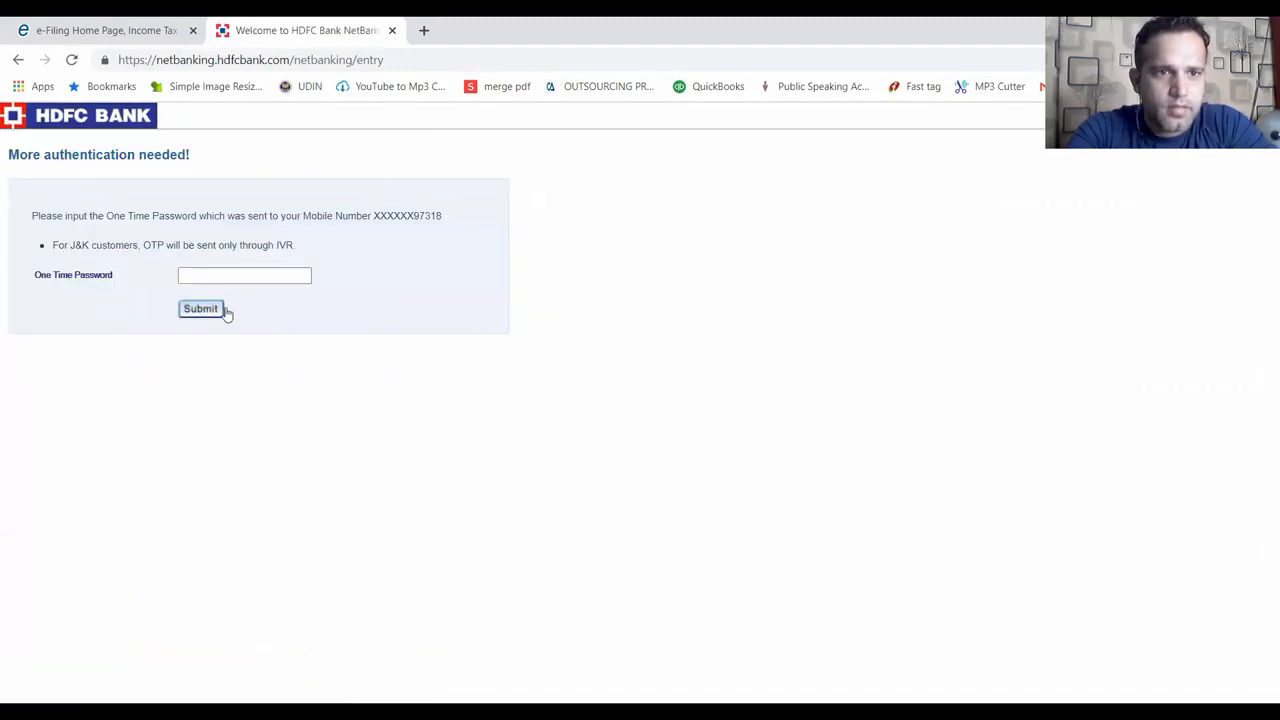
# Enter the SMS one-time password and submit to complete the INR 28500.00 payment.
pyautogui.click(236, 274)
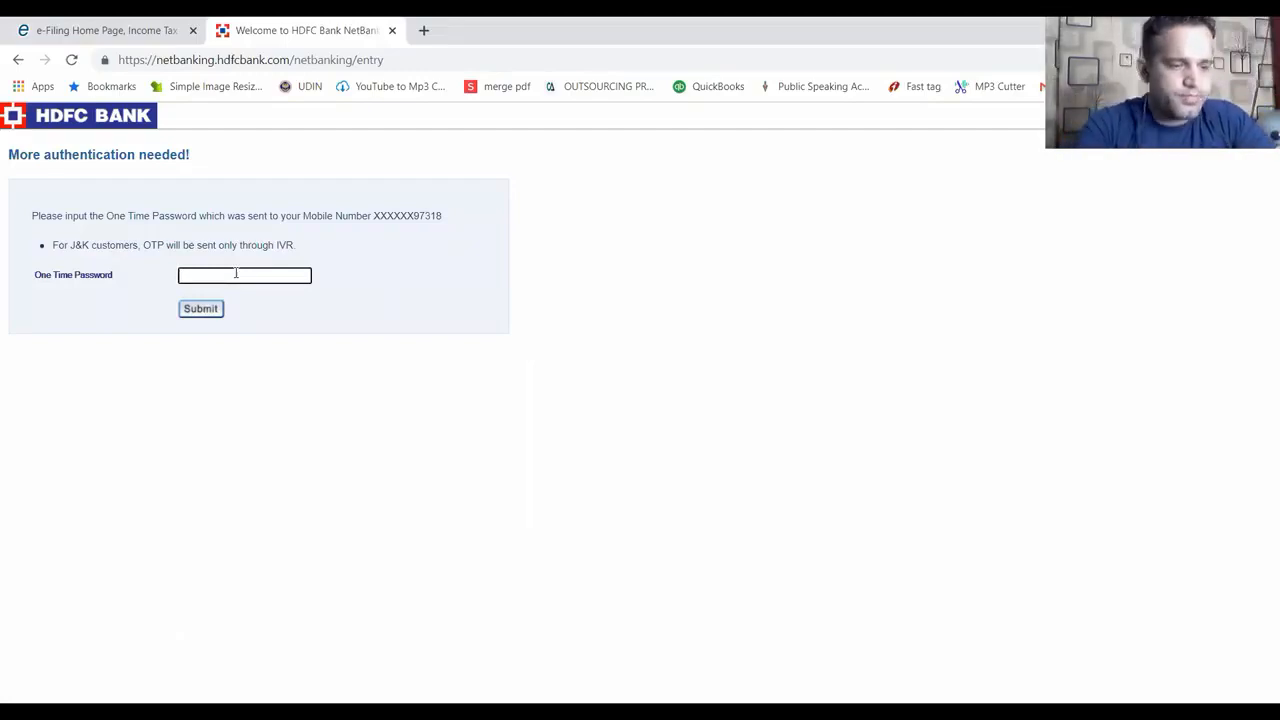
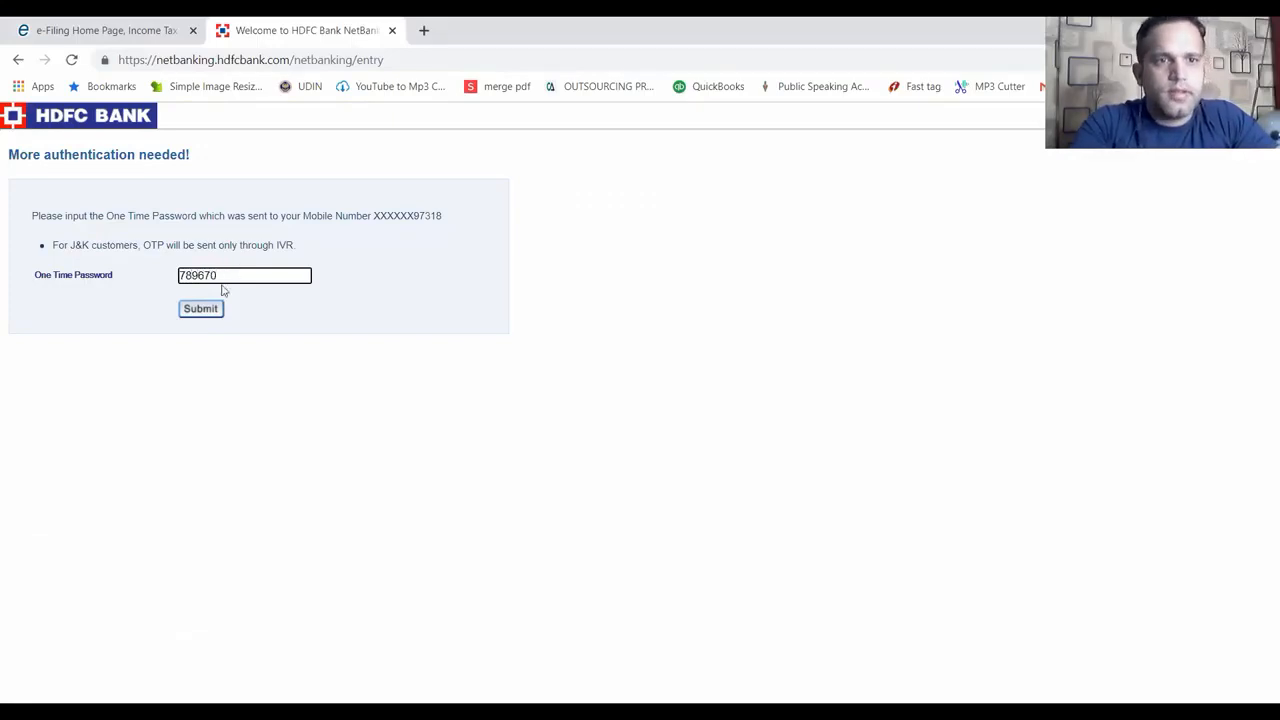
pyautogui.click(200, 309)
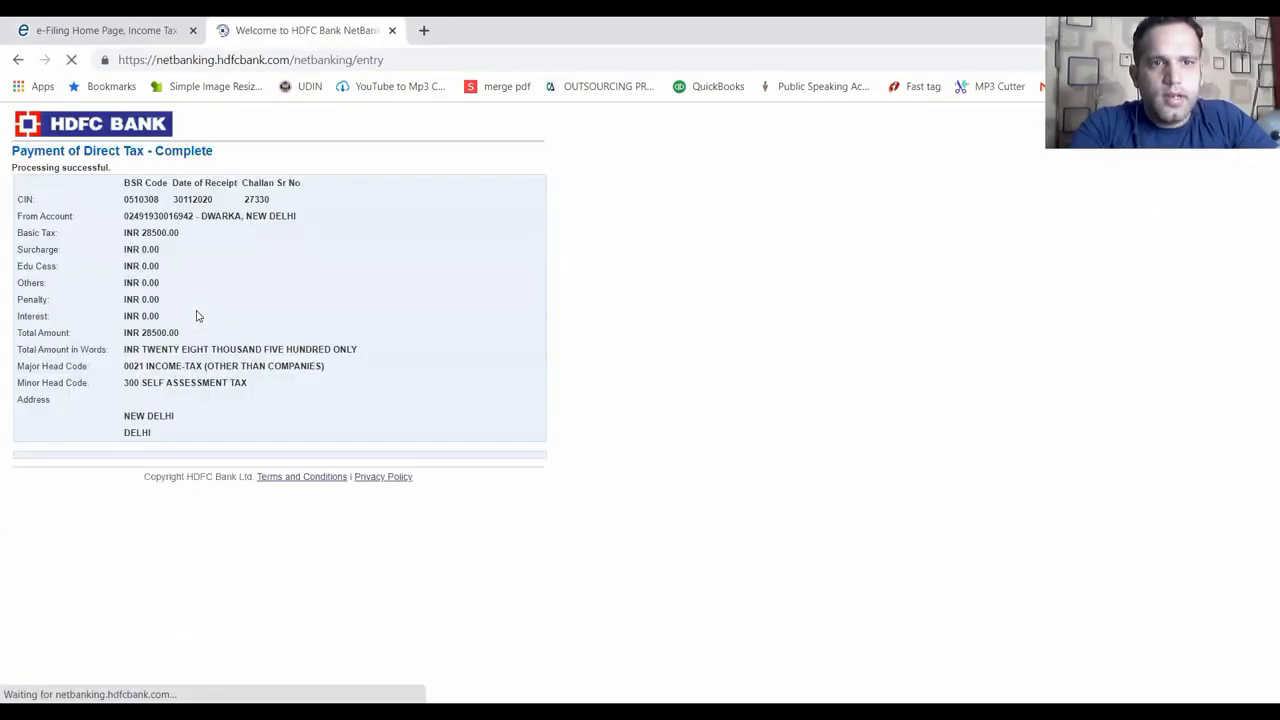
# Download the challan receipt PDF and show it in its folder.
pyautogui.click(58, 463)
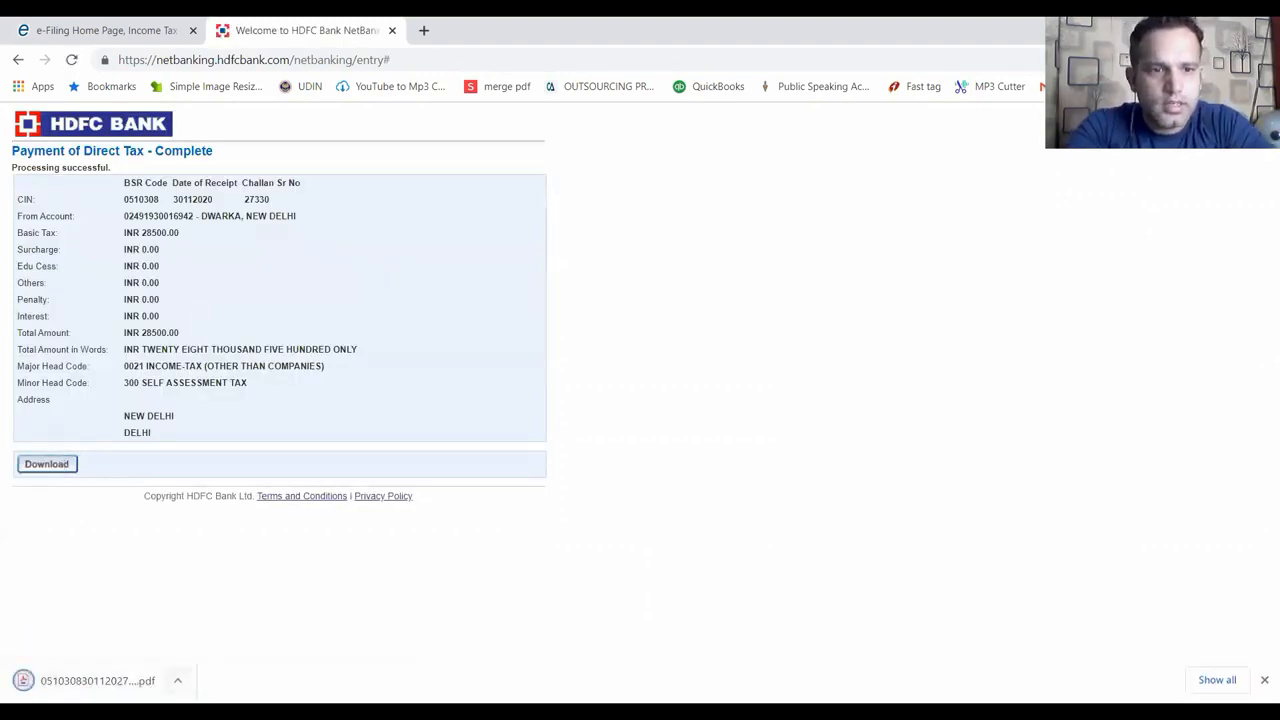
pyautogui.click(177, 680)
pyautogui.click(224, 624)
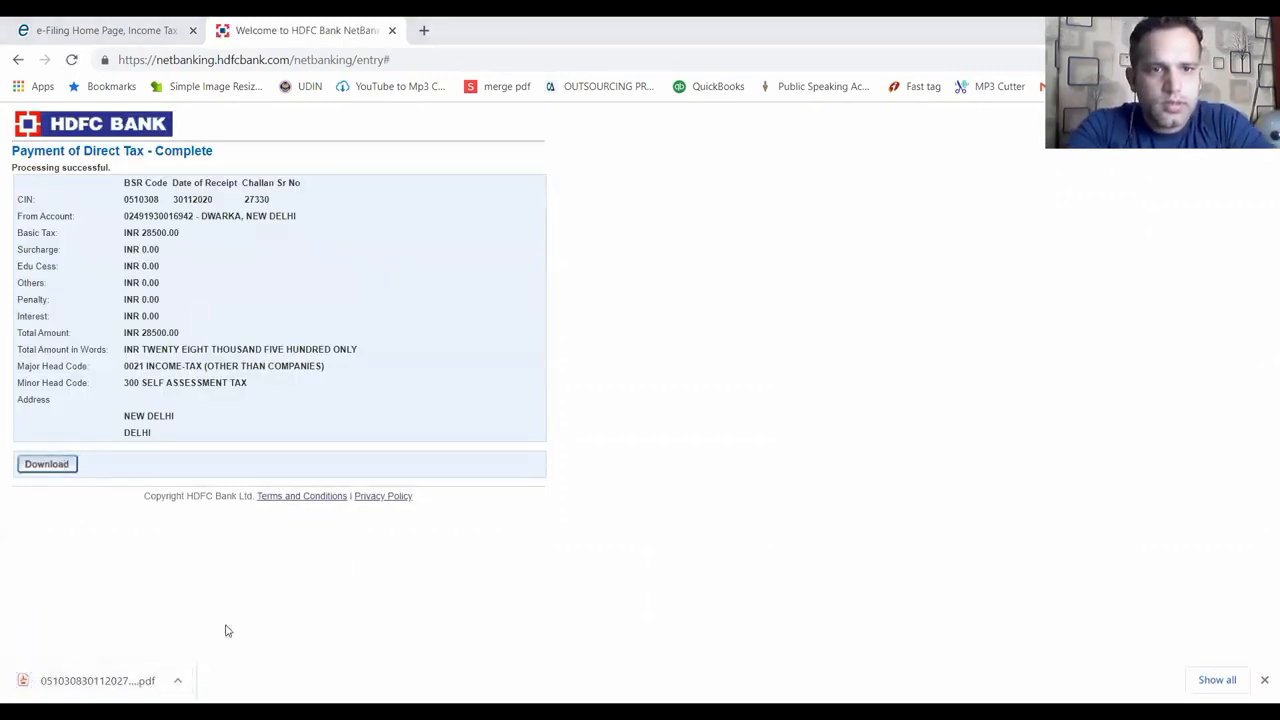